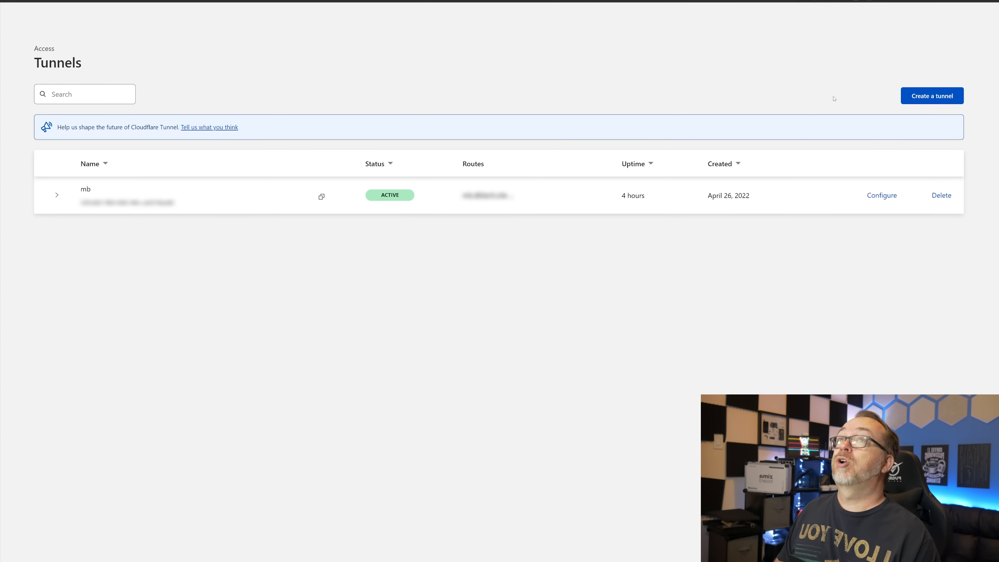
# - From the Tunnels list showing the active mb tunnel, start creating a new tunnel
pyautogui.click(928, 97)
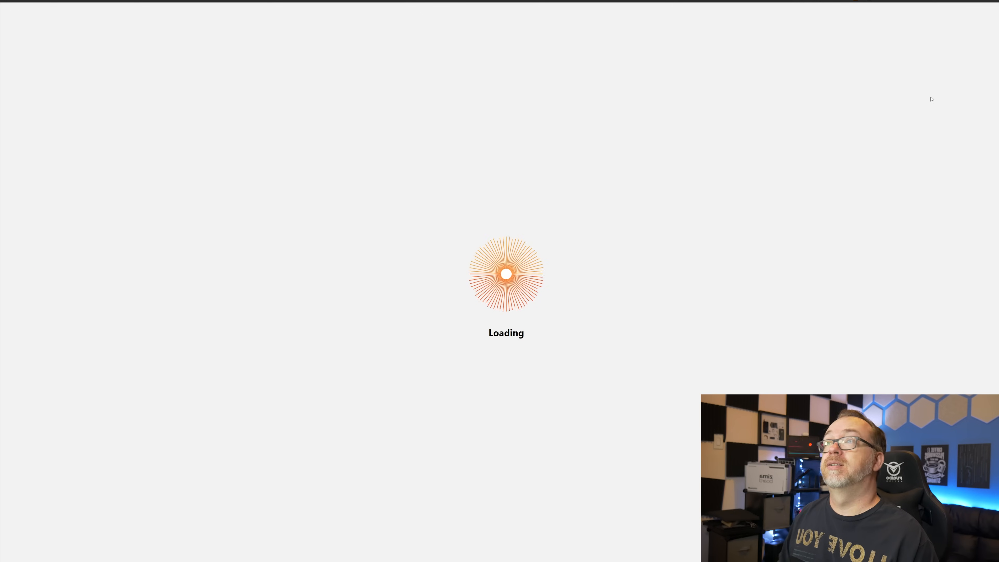
# - Name the new tunnel 'proxmox', save it, and pick Docker as the connector environment
pyautogui.click(119, 218)
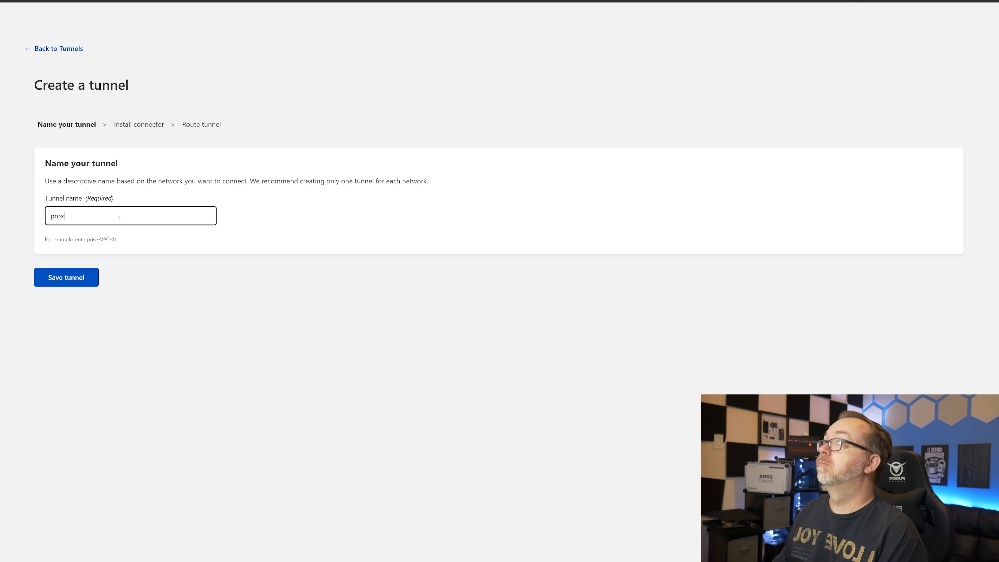
pyautogui.click(76, 279)
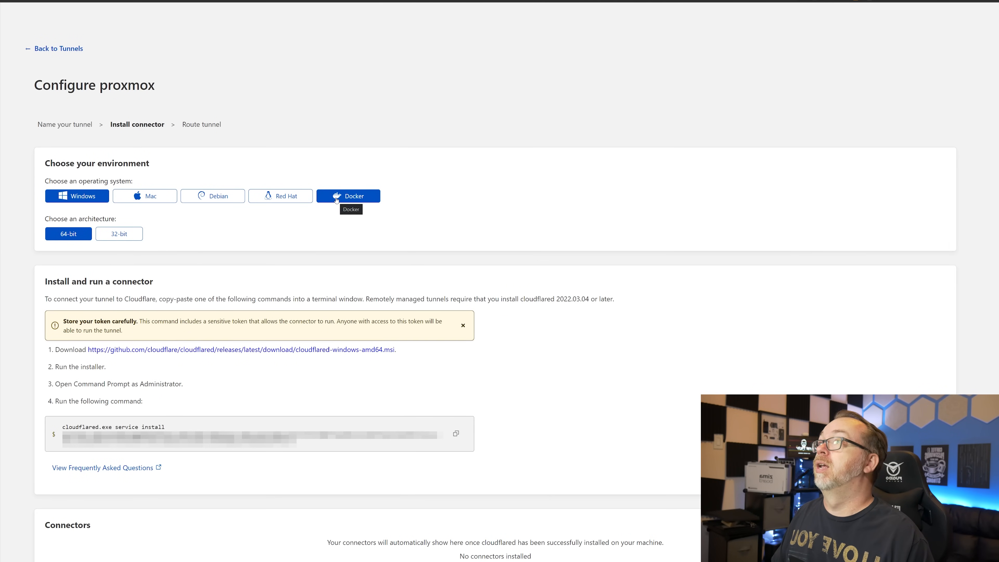
pyautogui.click(336, 197)
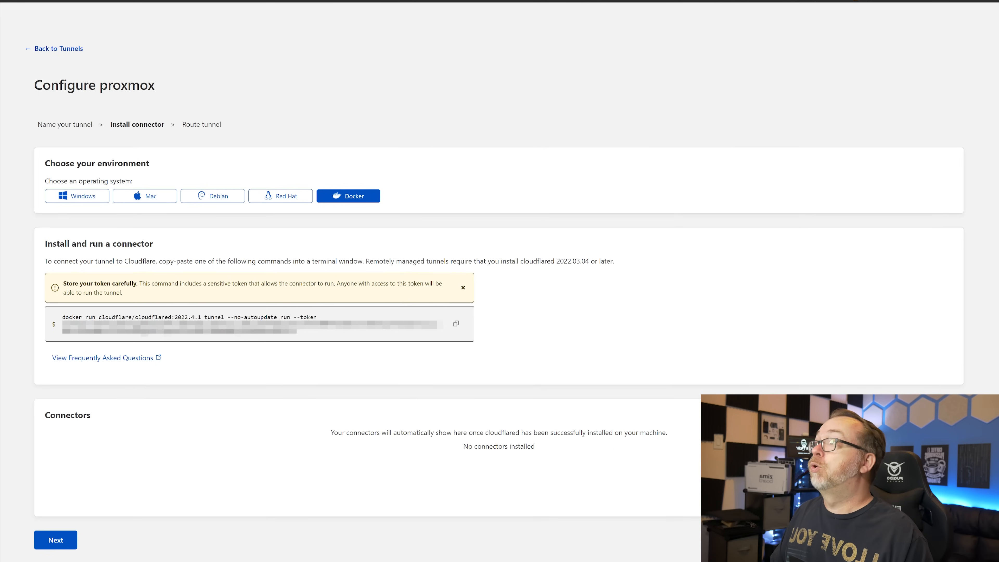
# - Copy the cloudflared docker run connector command for the proxmox tunnel
pyautogui.click(455, 324)
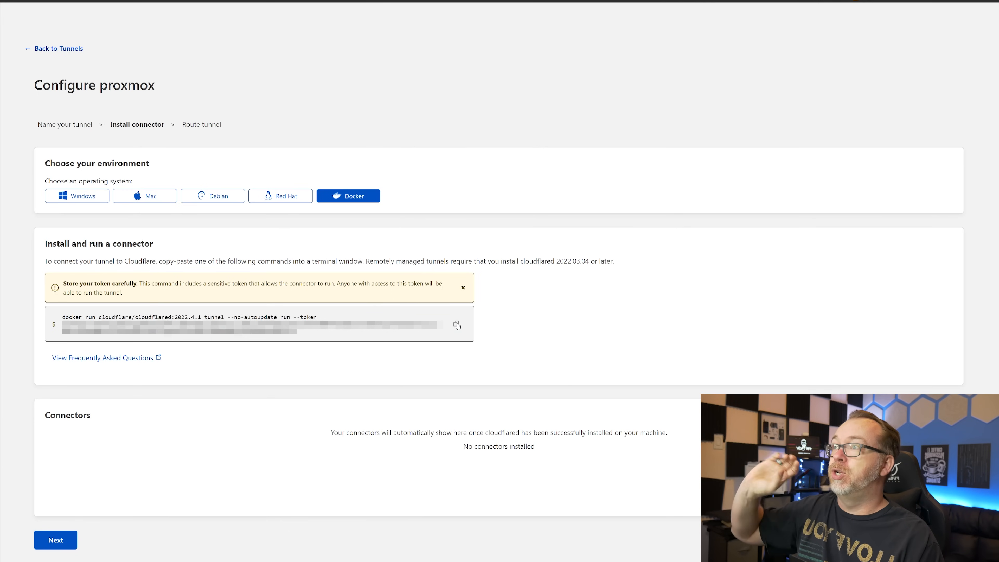
pyautogui.click(456, 324)
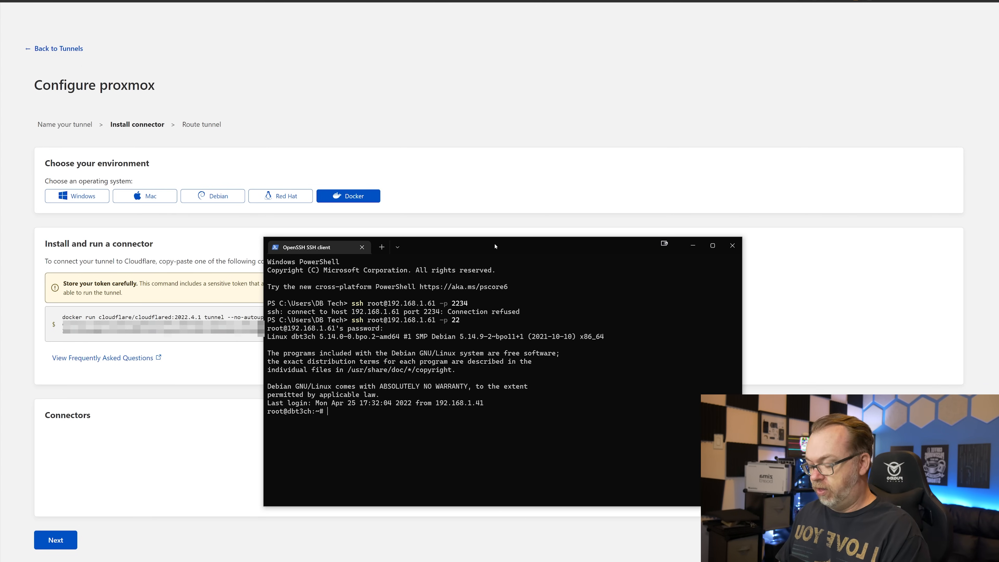
# - Run the copied cloudflared docker run command in the cleared SSH terminal
pyautogui.hotkey('ctrl', 'l')
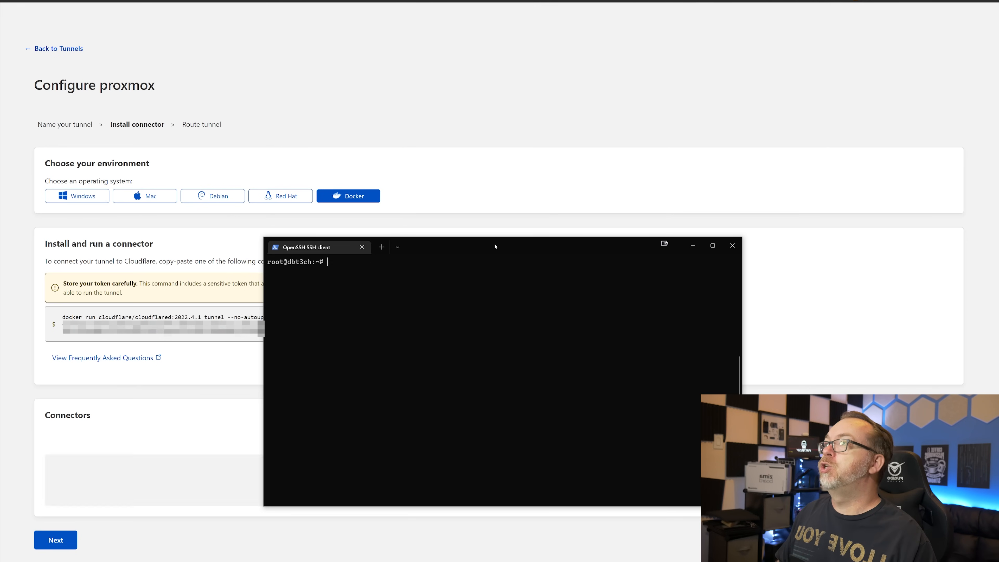
pyautogui.hotkey('ctrl', 'v')
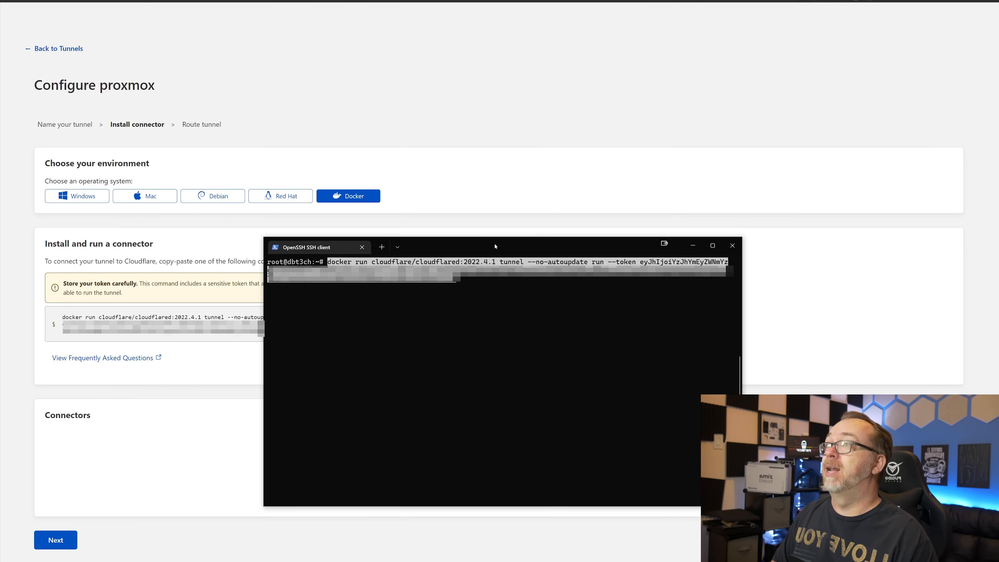
pyautogui.press('Return')
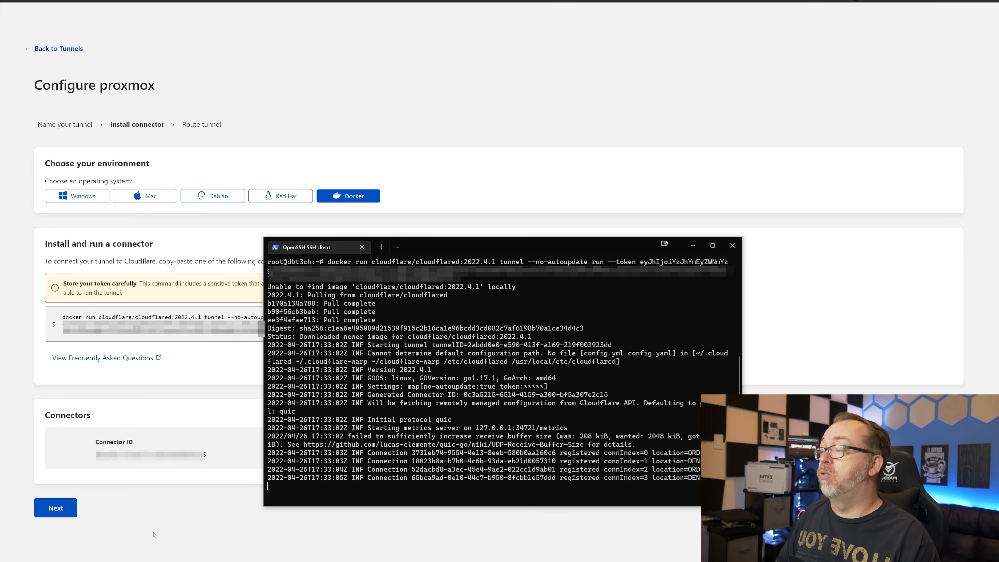
# - Advance to the proxmox Route Traffic step, then switch to the dbt3ch.com DNS records
pyautogui.click(67, 508)
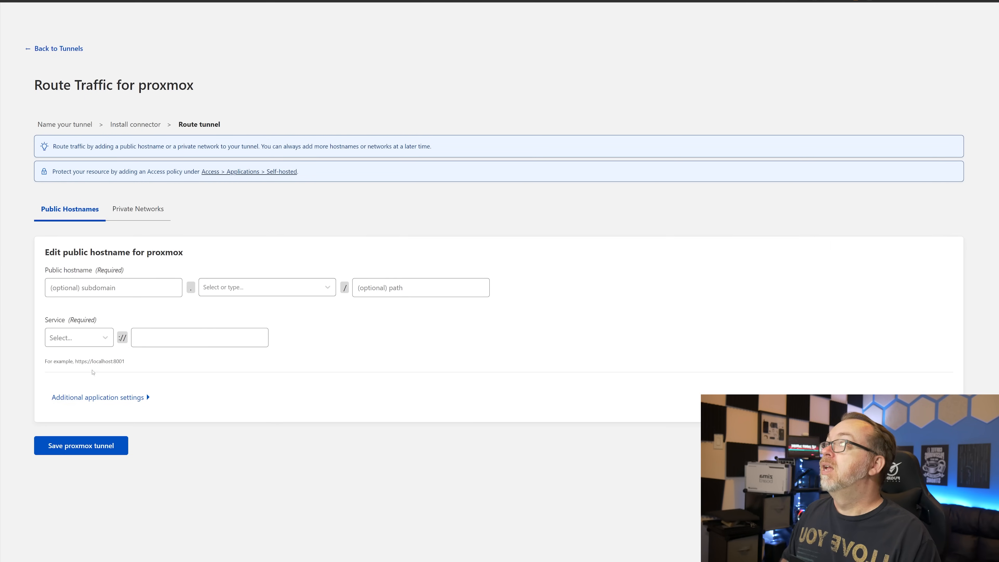
pyautogui.click(104, 289)
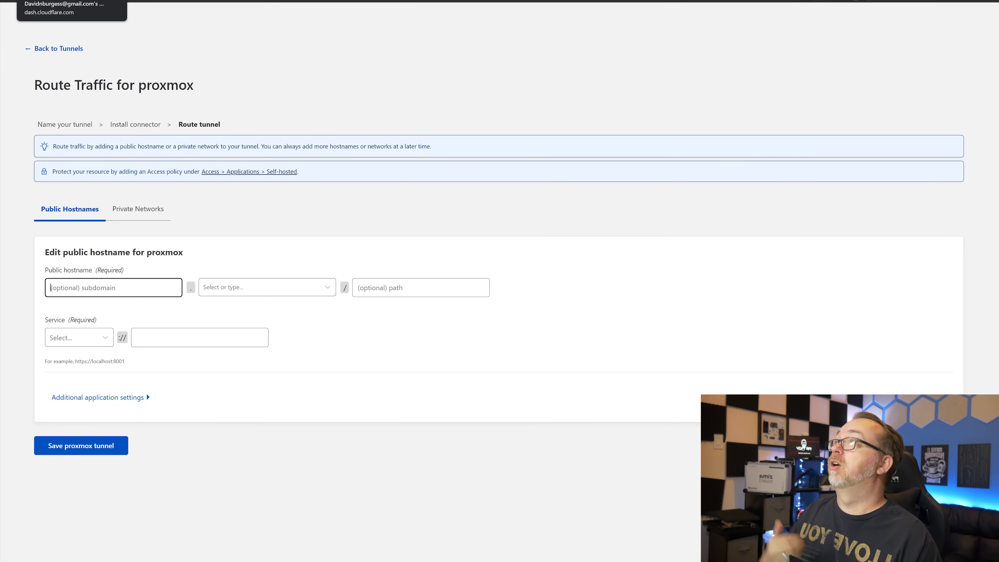
pyautogui.click(55, 1)
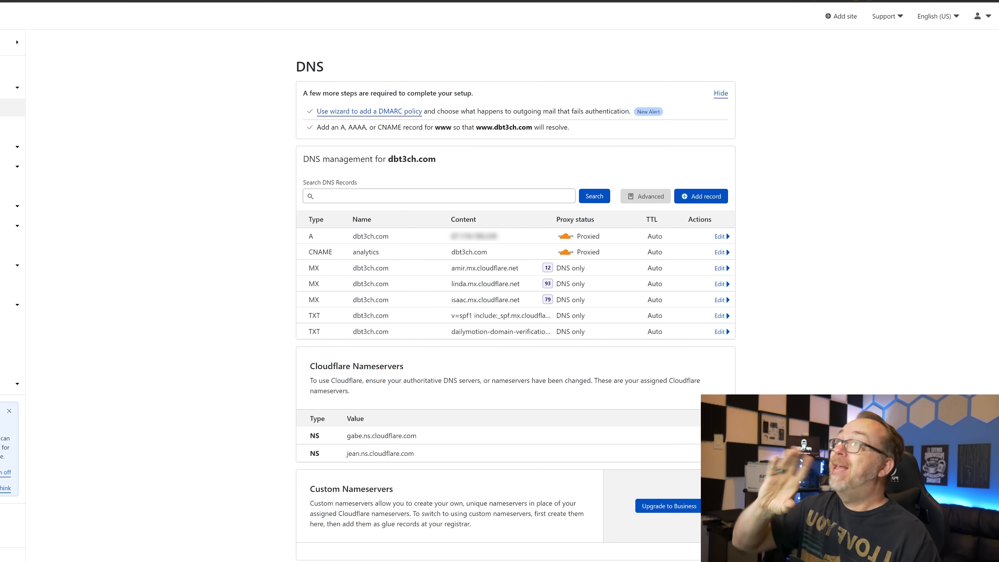
# - Delete the root A record for dbt3ch.com on the DNS page
pyautogui.click(719, 237)
pyautogui.click(319, 301)
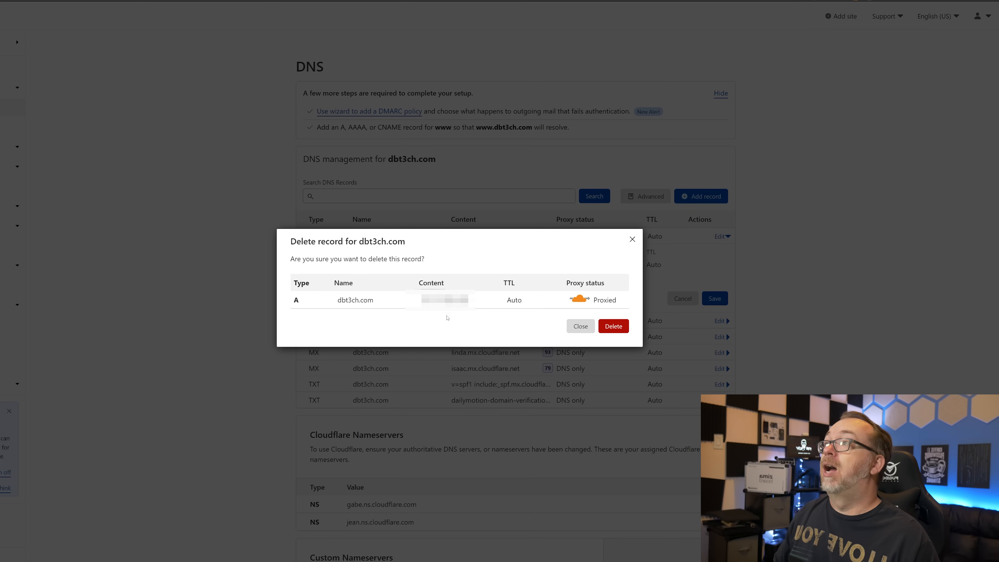
pyautogui.doubleClick(341, 299)
pyautogui.tripleClick(341, 300)
pyautogui.click(618, 329)
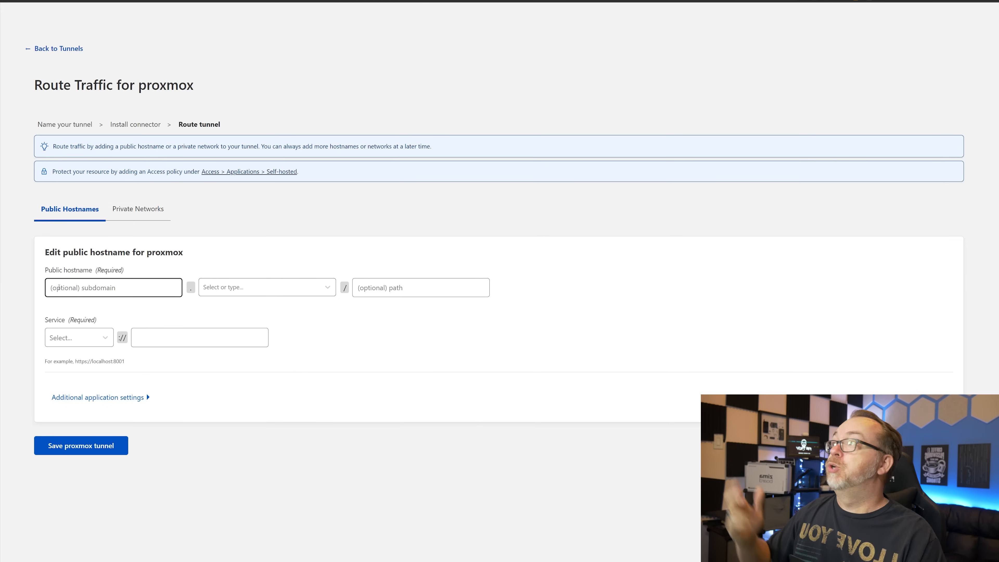
# - Point hostname dbt3ch.com to HTTP service 192.168.1.61:6999 and save the proxmox tunnel
pyautogui.click(225, 290)
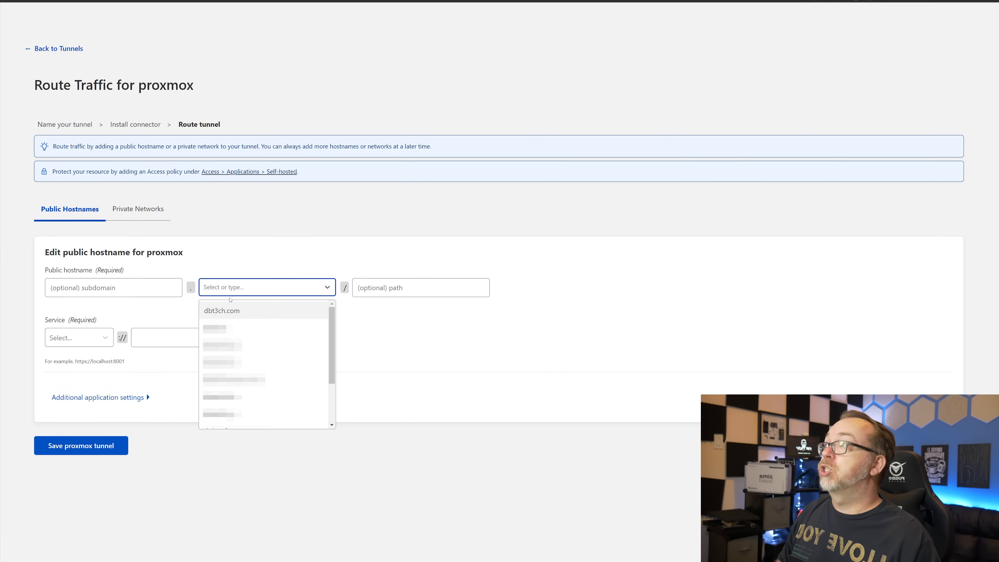
pyautogui.click(219, 312)
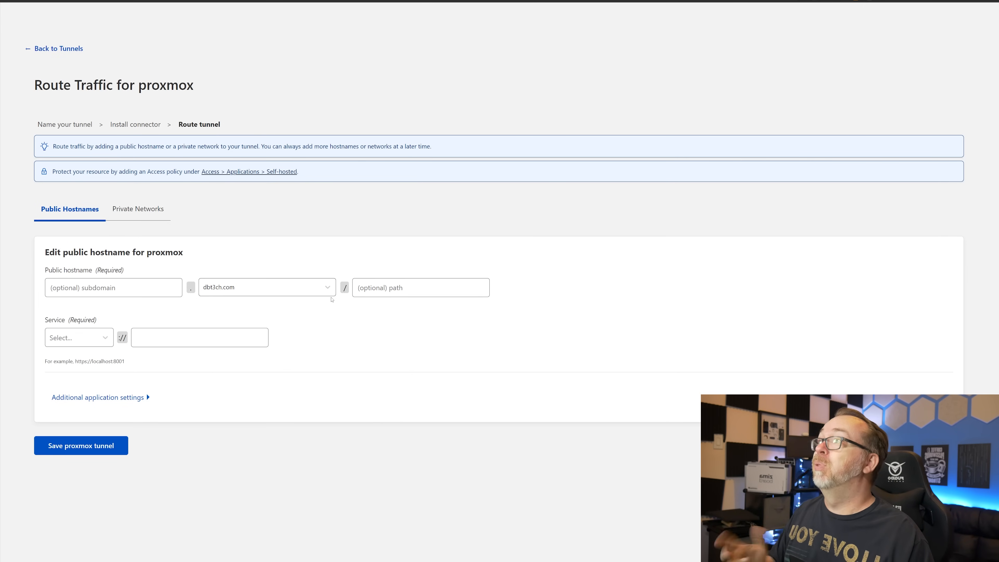
pyautogui.click(74, 345)
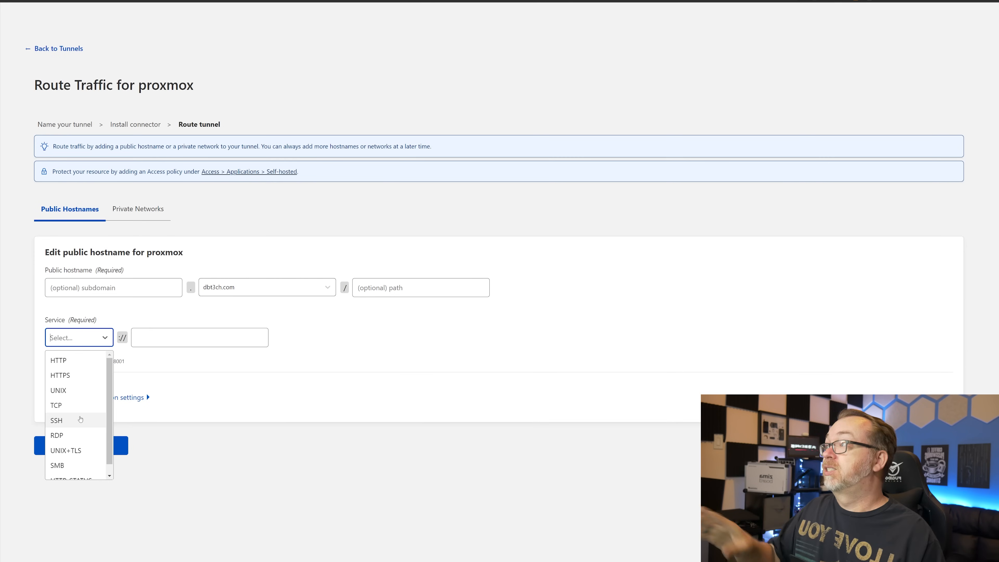
pyautogui.click(66, 360)
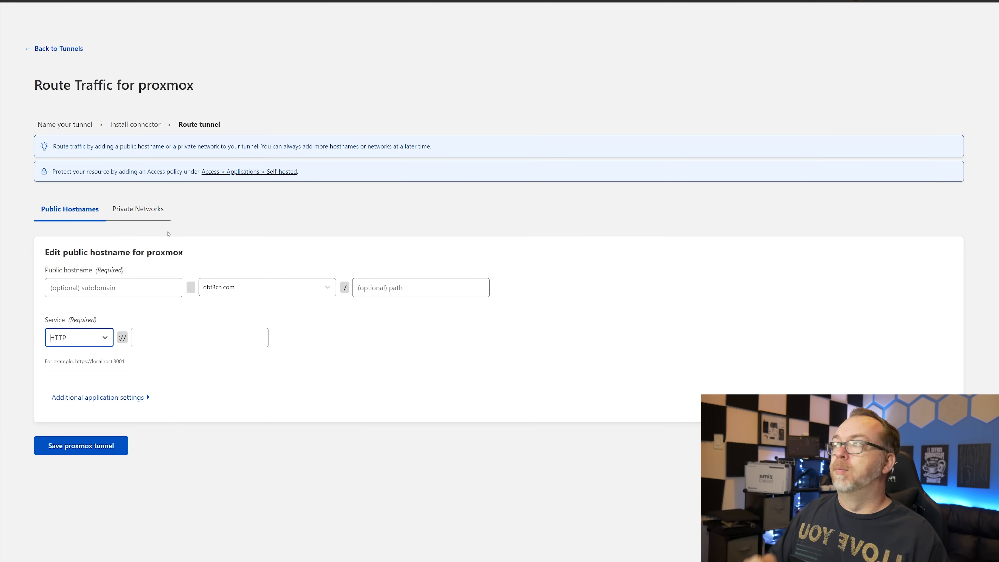
pyautogui.click(220, 334)
pyautogui.write('192.168.1.61:6999')
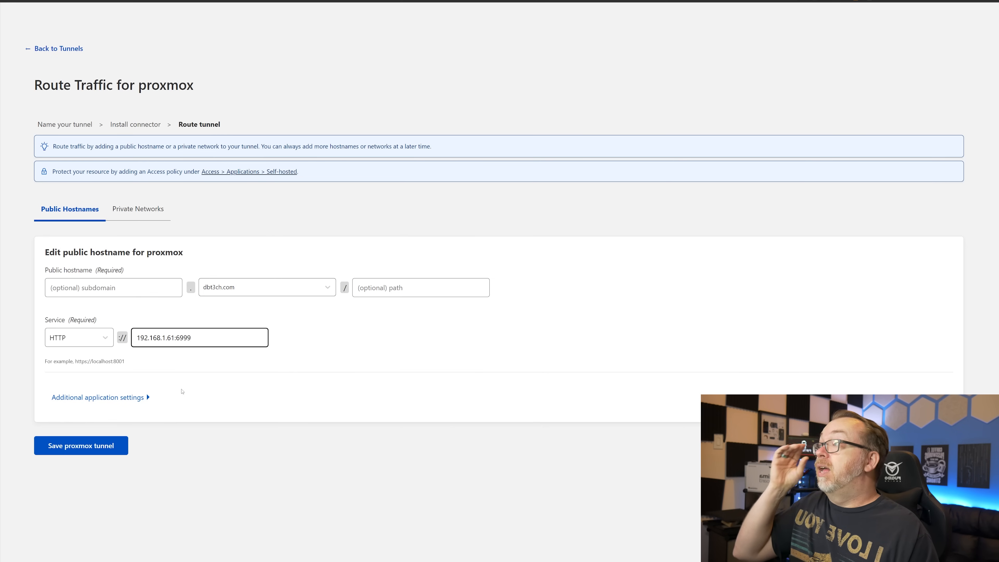
pyautogui.click(107, 447)
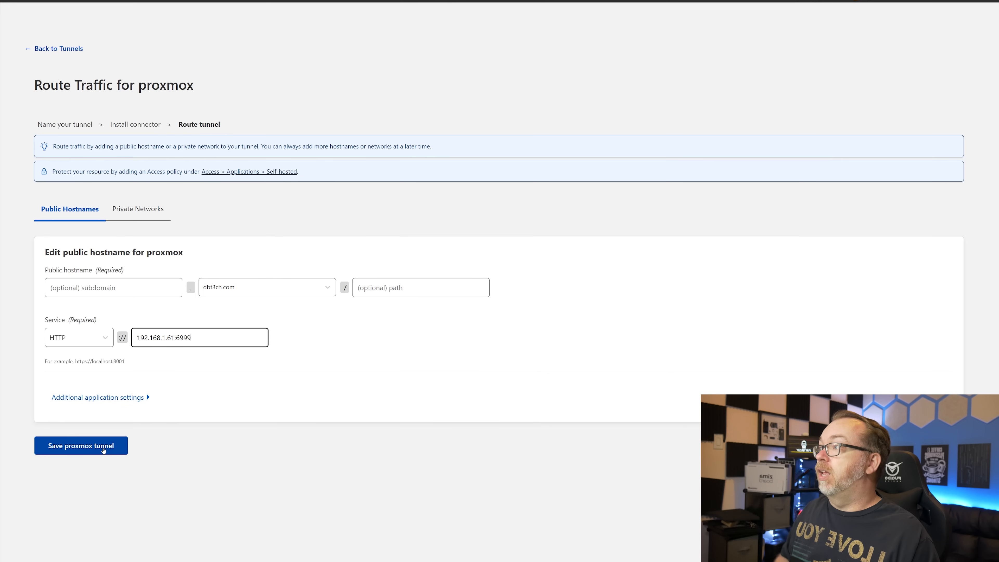
pyautogui.click(103, 449)
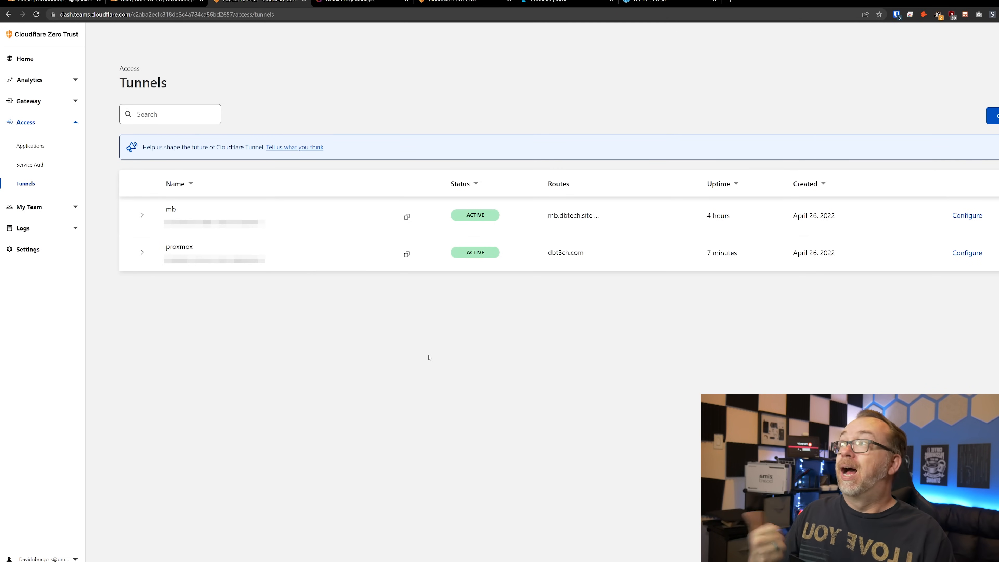
# - With proxmox shown active for dbt3ch.com, go to the Access Applications list
pyautogui.click(24, 146)
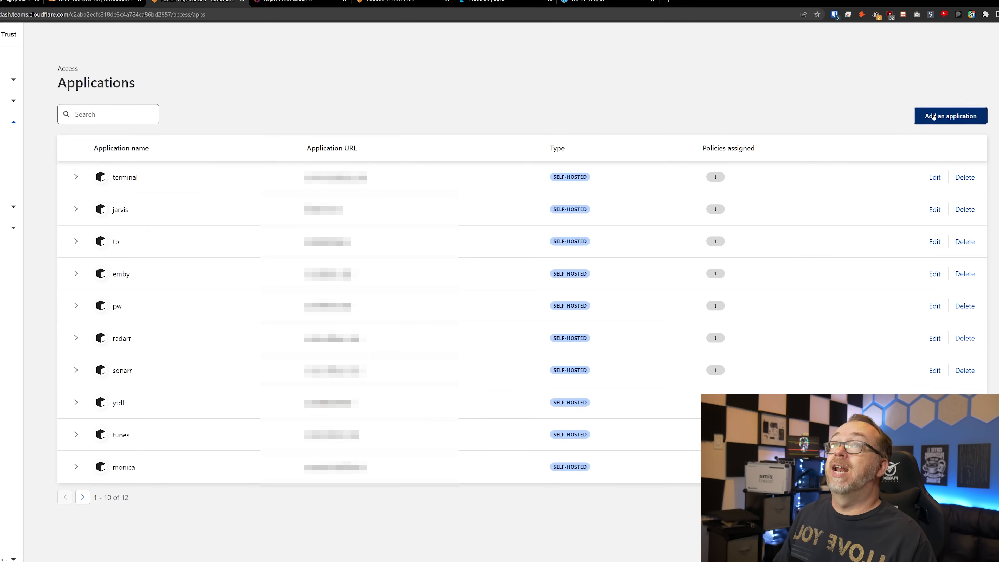
# - Add a self-hosted Access application named dbt3ch on domain dbt3ch.com
pyautogui.click(934, 117)
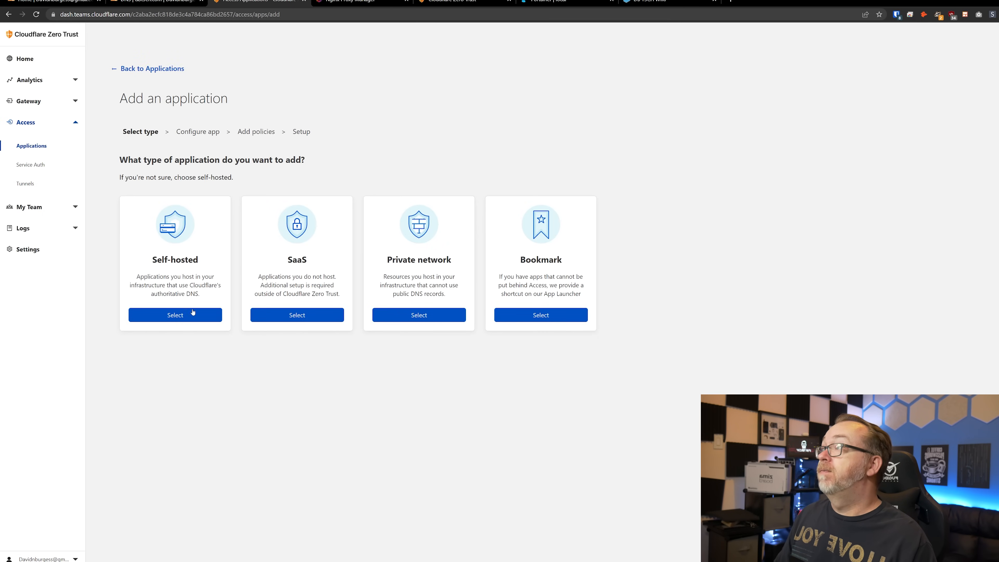
pyautogui.click(180, 315)
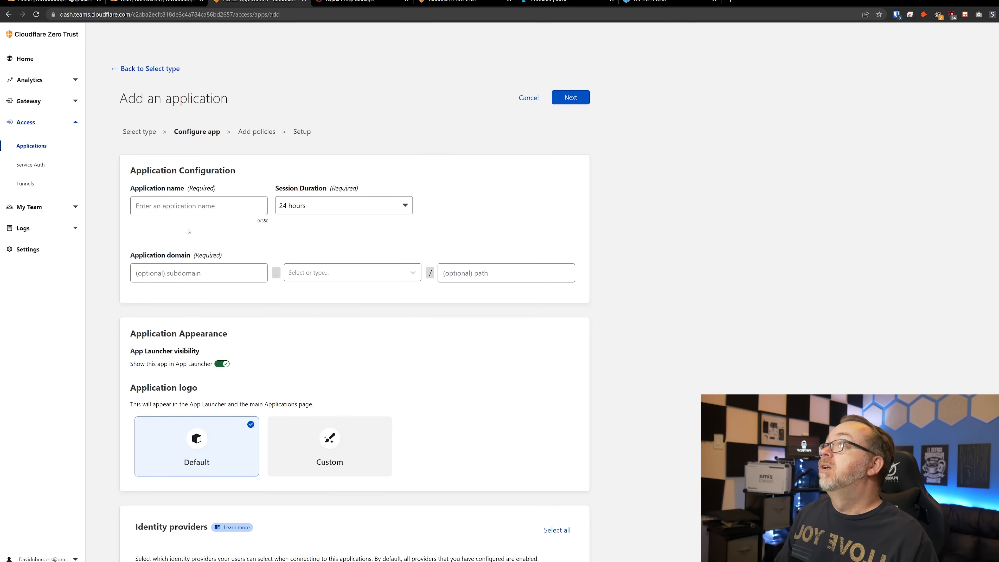
pyautogui.click(217, 206)
pyautogui.write('dbt3ch')
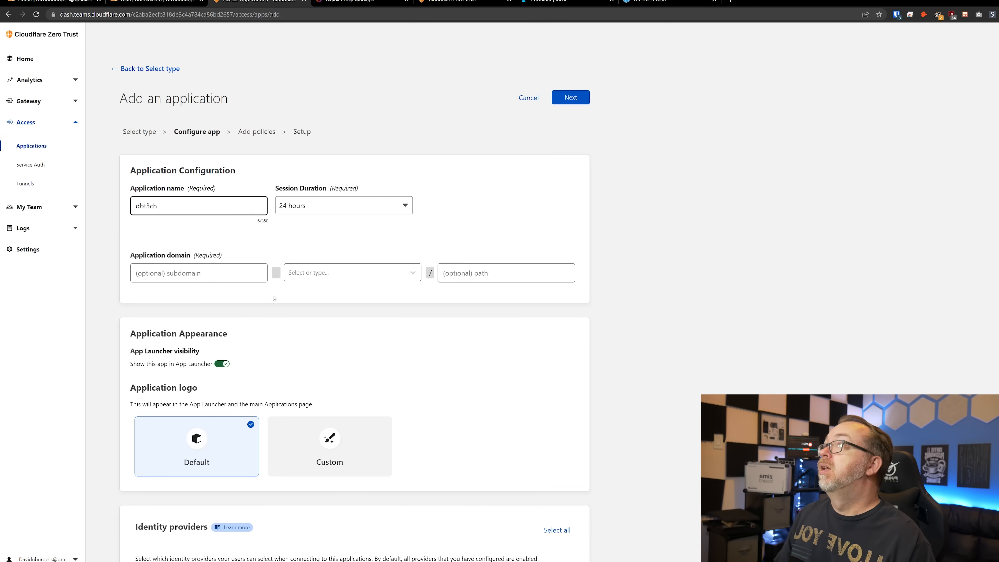
pyautogui.click(307, 274)
pyautogui.click(315, 292)
# - Enable instant auth for the single identity provider and continue to Add policies
pyautogui.scroll(-2, 230, 360)
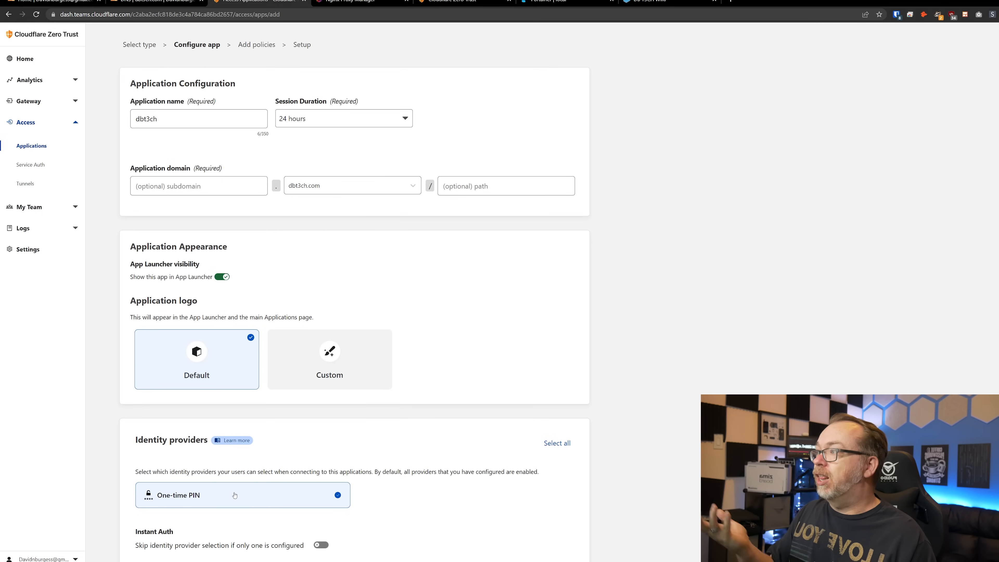
pyautogui.click(323, 545)
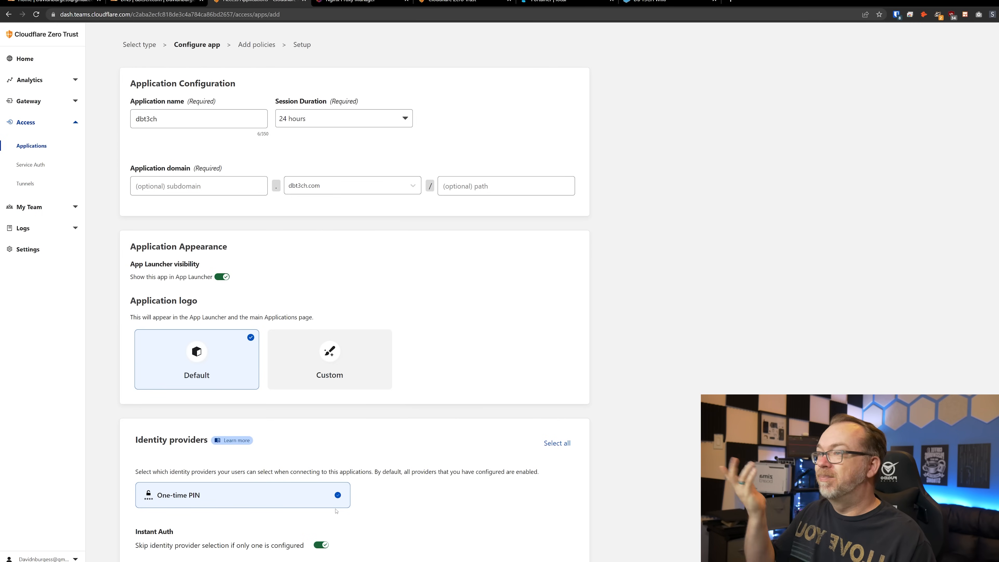
pyautogui.scroll(2, 456, 338)
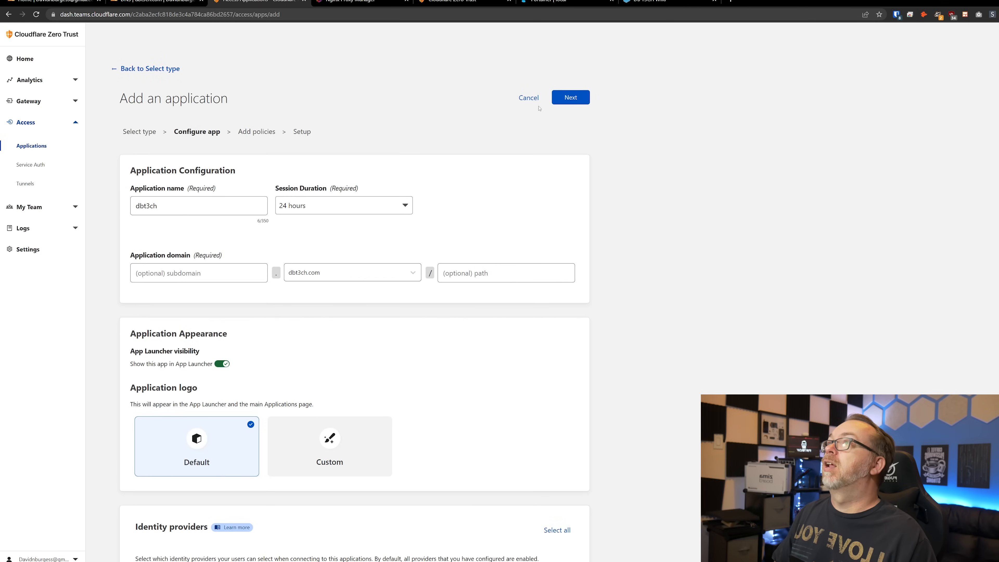
pyautogui.click(571, 97)
# - Create a Bypass policy named IP that includes the IP range 1.1.1.1
pyautogui.click(153, 180)
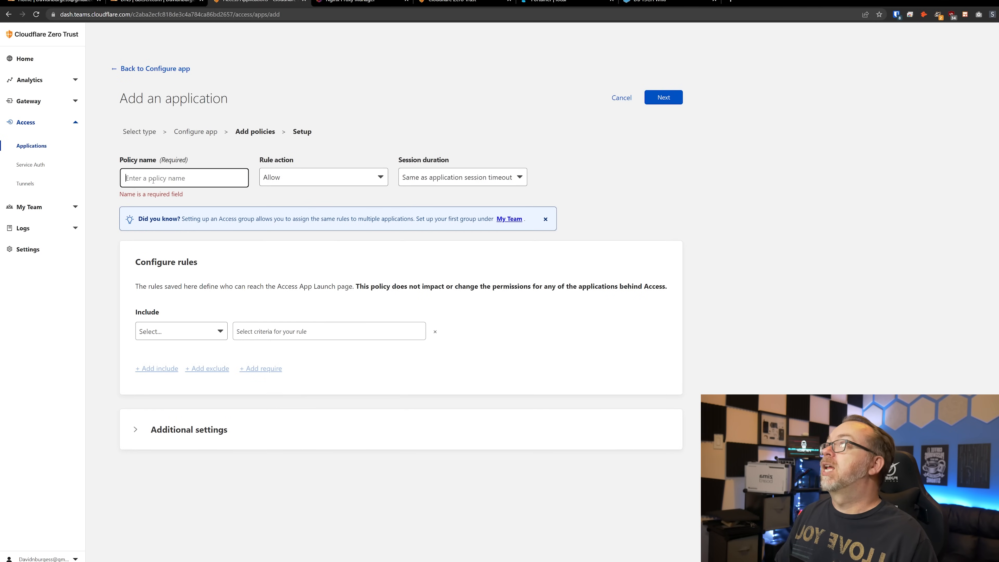
pyautogui.write('l')
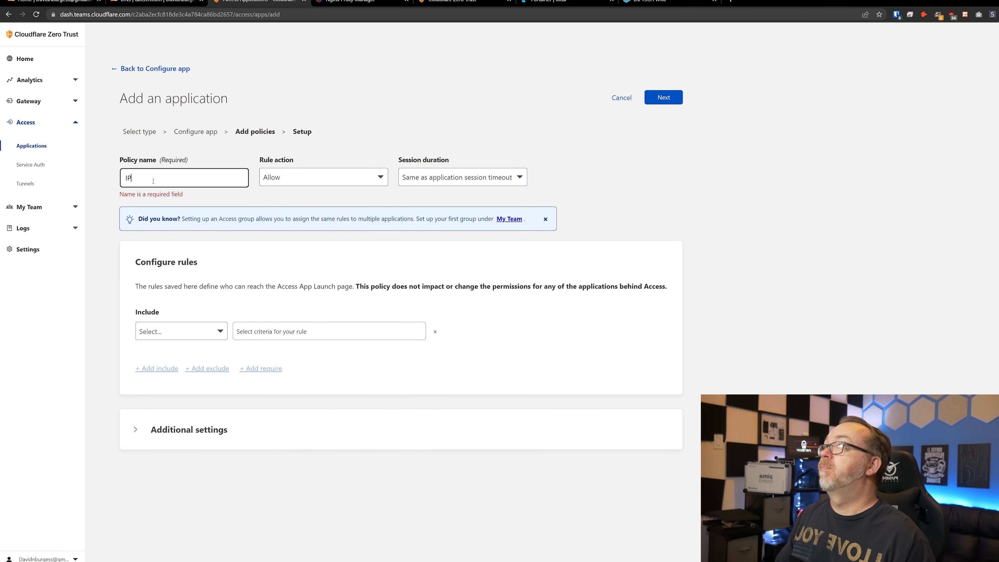
pyautogui.click(273, 174)
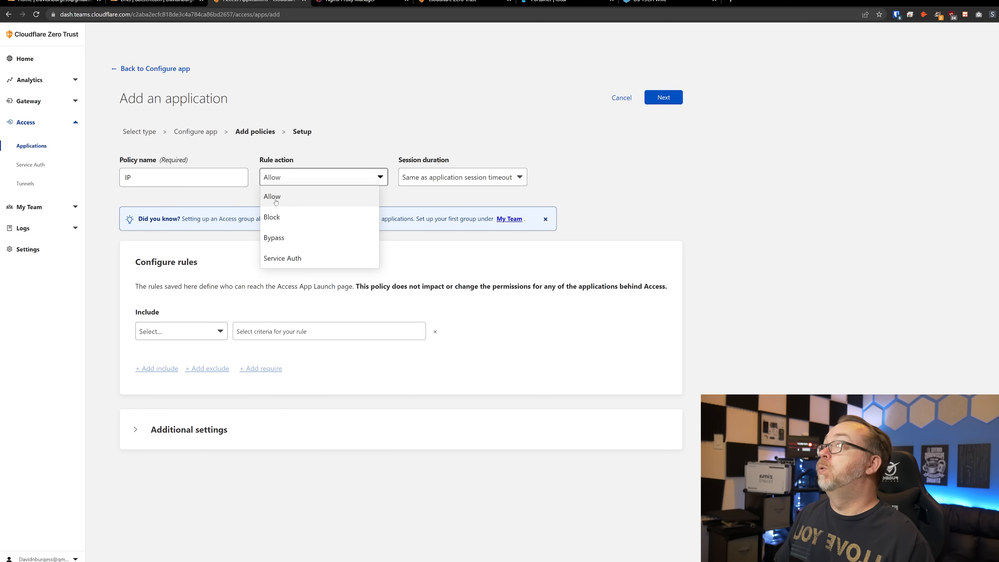
pyautogui.click(274, 238)
pyautogui.click(452, 178)
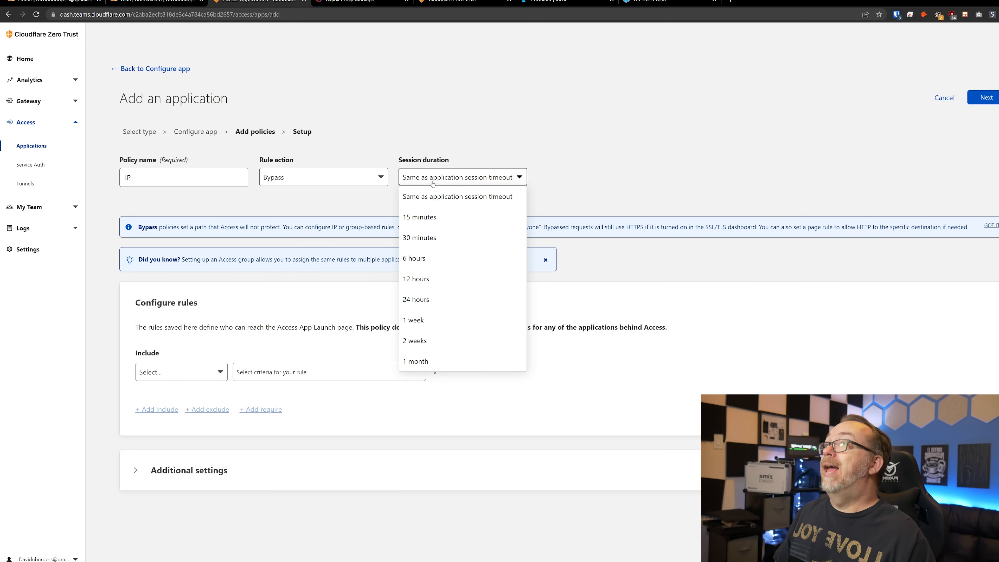
pyautogui.click(453, 195)
pyautogui.click(175, 372)
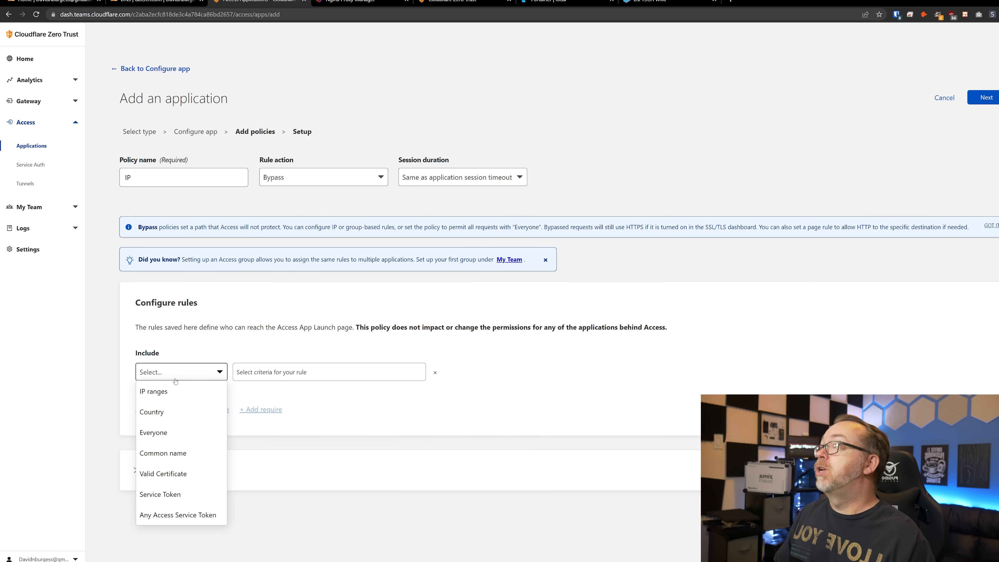
pyautogui.click(174, 393)
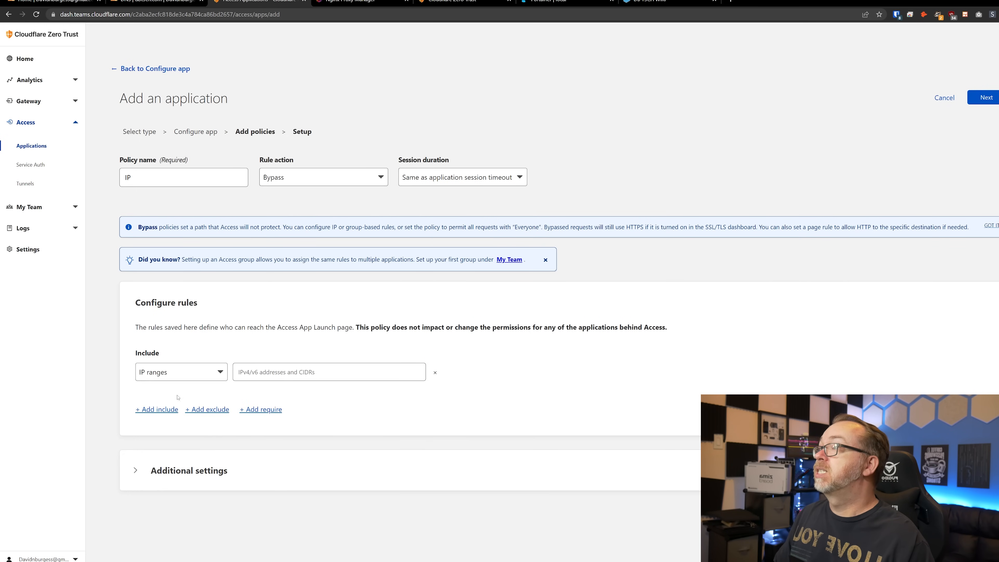
pyautogui.click(247, 371)
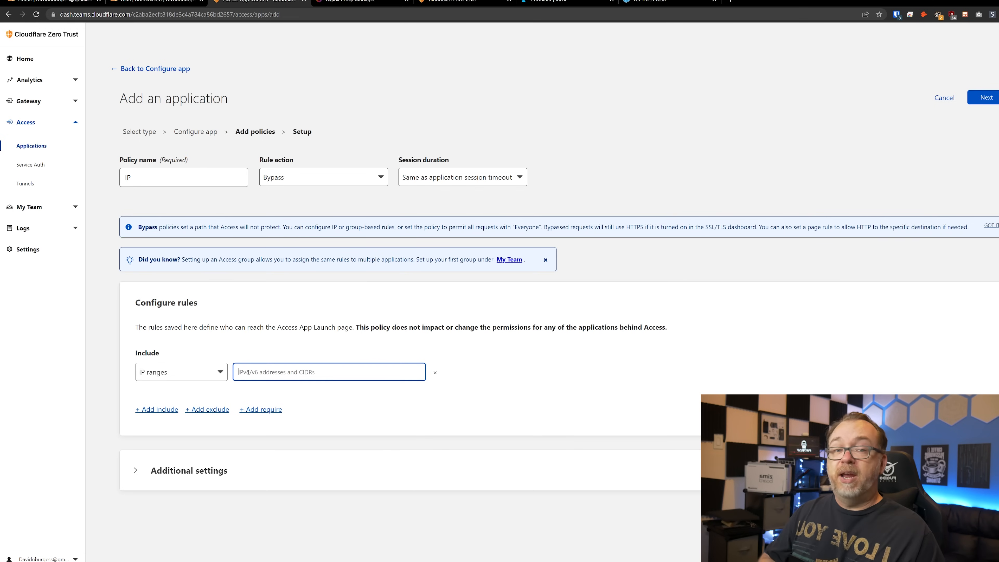
pyautogui.write('1.1.1.1')
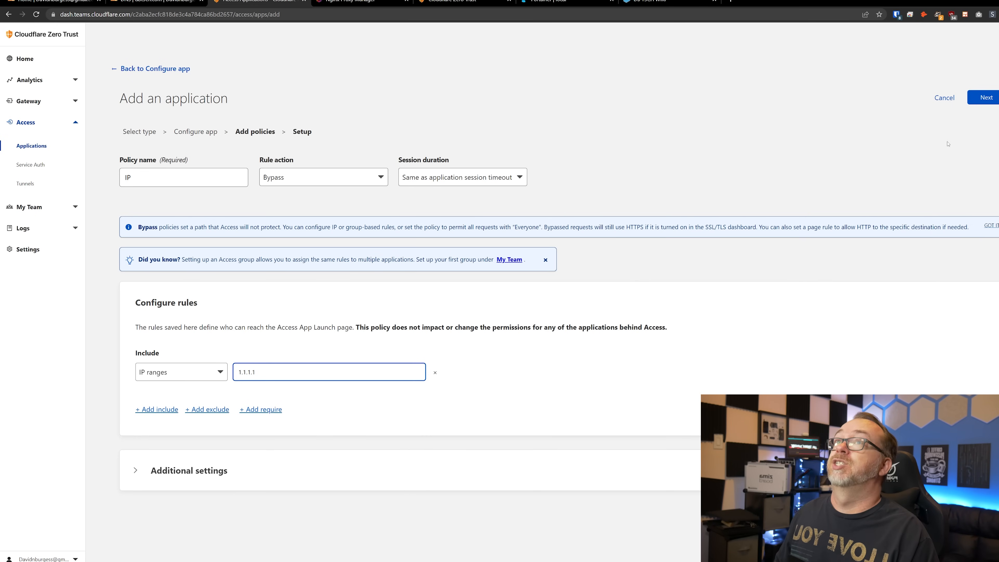
# - Proceed through the setup step and add the dbt3ch application
pyautogui.click(985, 98)
pyautogui.scroll(-3, 320, 269)
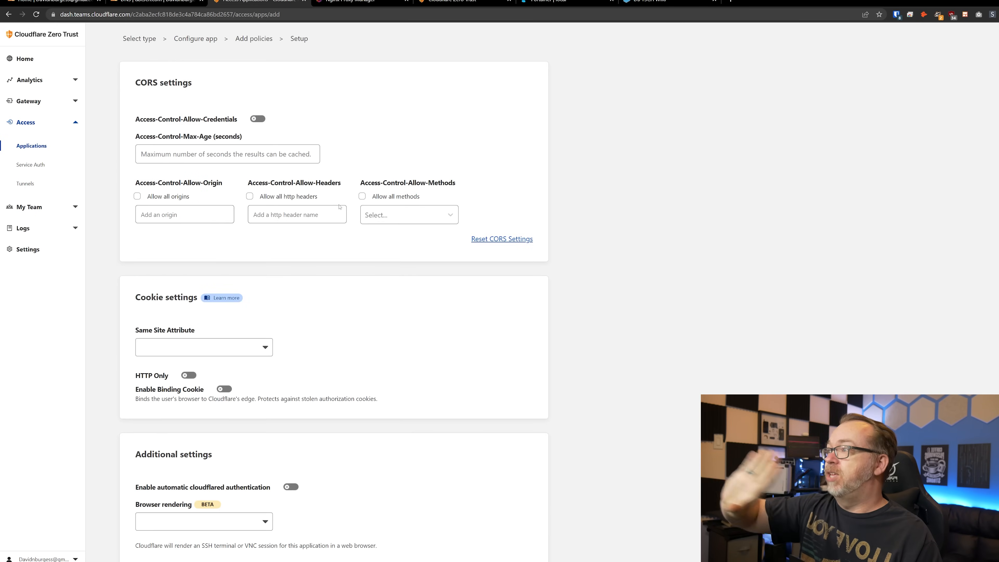
pyautogui.scroll(2, 320, 270)
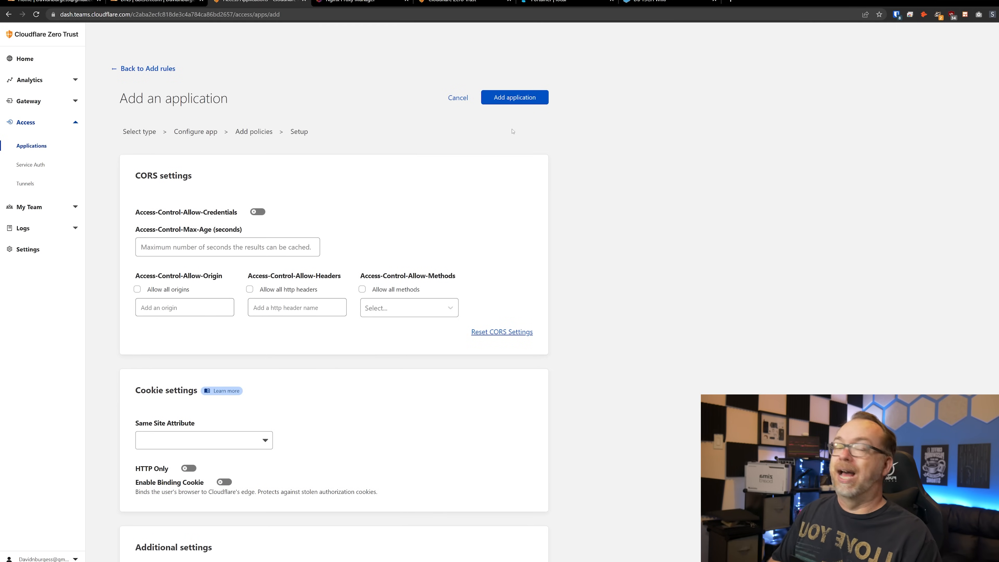
pyautogui.click(505, 98)
# - Search the applications list for 'dbt3' and expand the dbt3ch entry
pyautogui.click(215, 109)
pyautogui.write('dbt3')
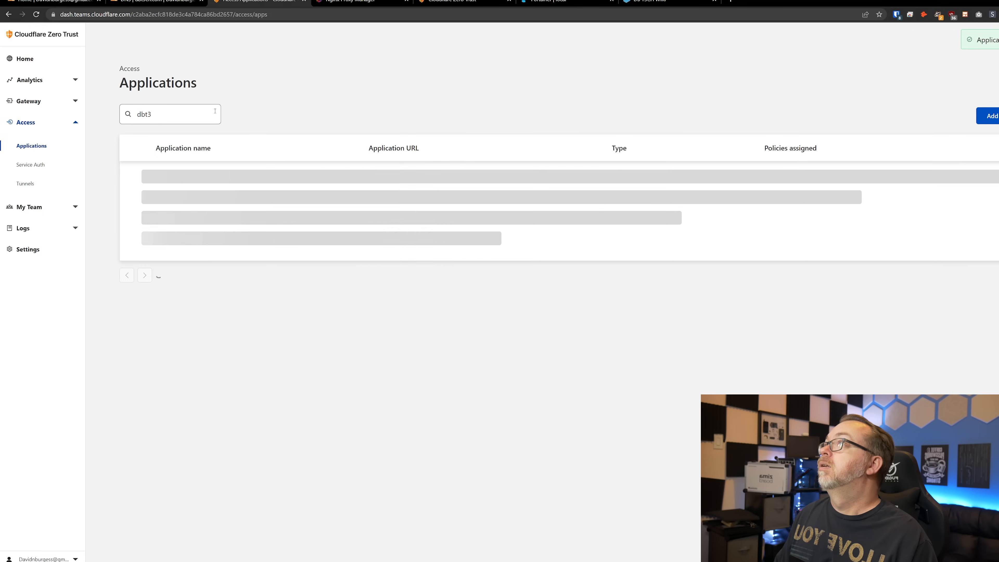
pyautogui.click(139, 178)
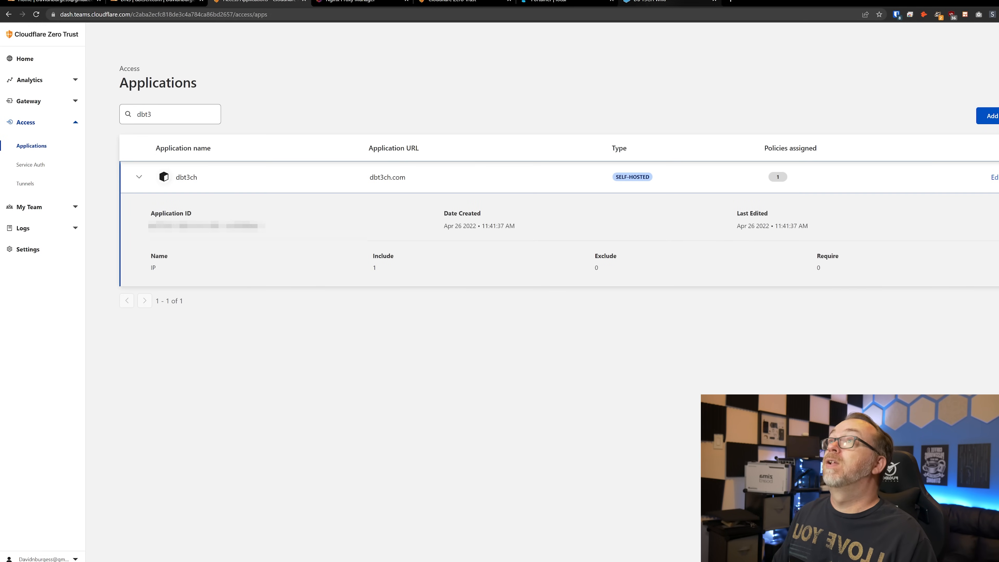
# - Check the wiki tab, load dbt3ch.com in an incognito window, then return to Zero Trust
pyautogui.click(664, 1)
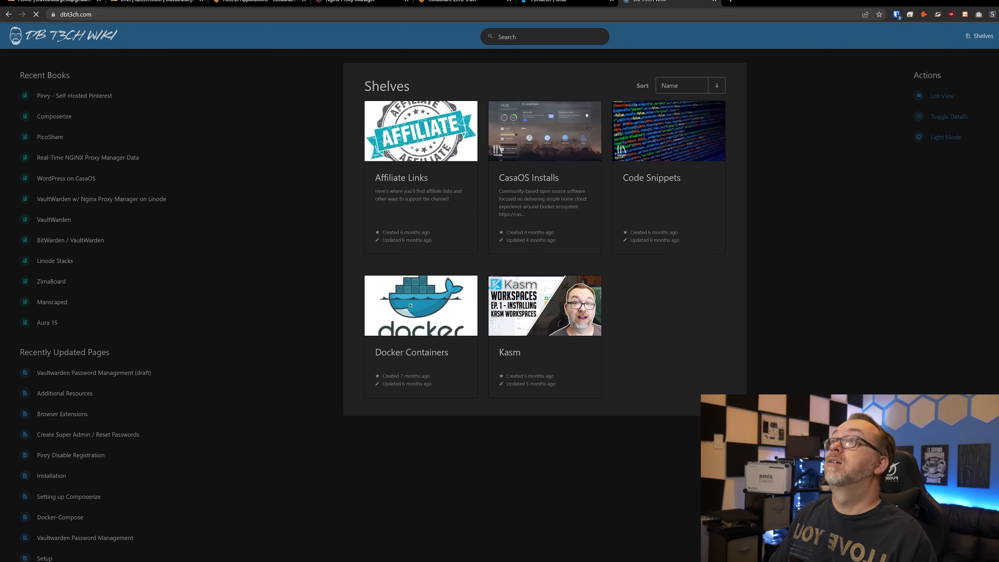
pyautogui.hotkey('ctrl', 'shift', 'n')
pyautogui.write('dbt3ch.com')
pyautogui.press('Return')
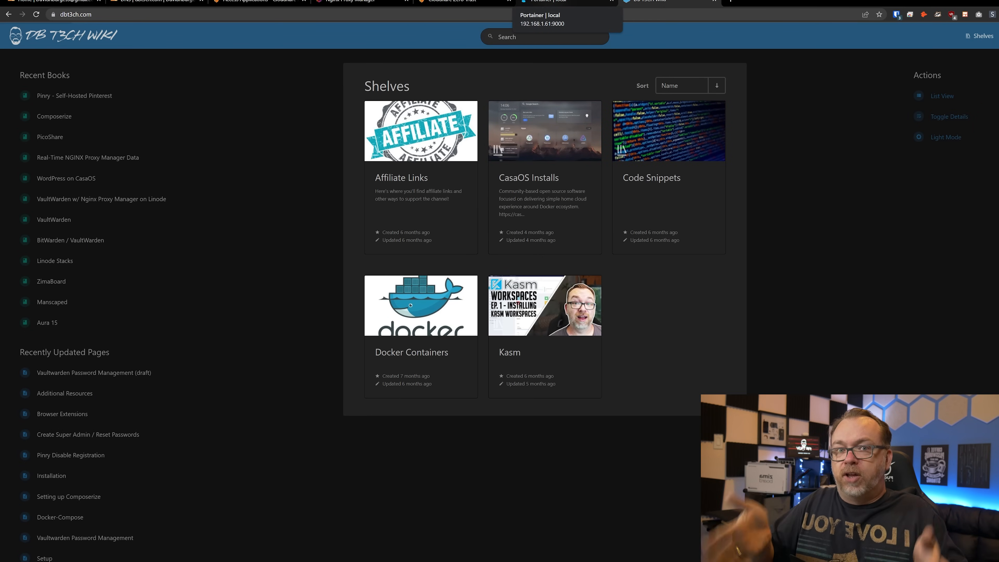
pyautogui.click(456, 1)
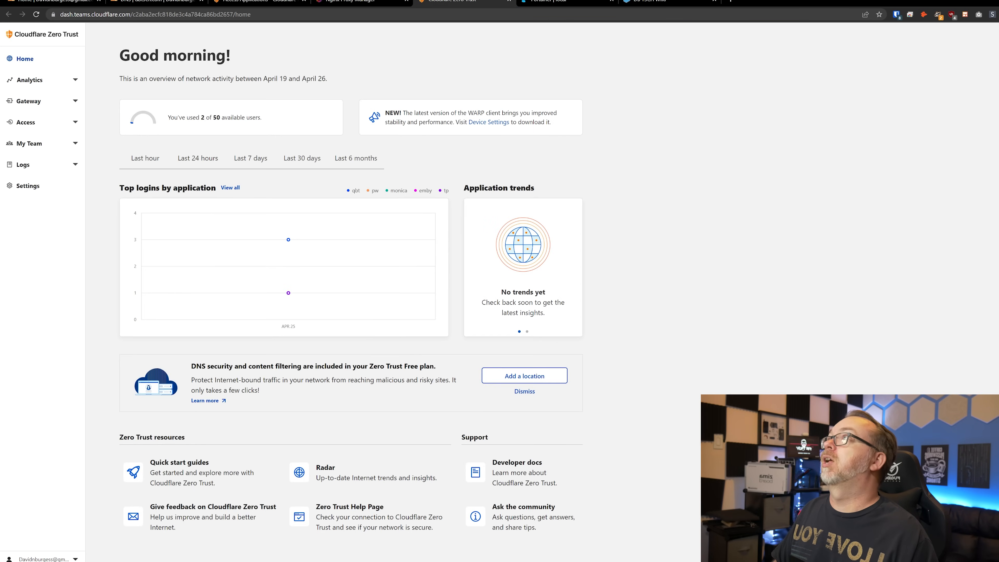
# - Change the dbt3ch app's IP bypass policy to include Everyone and save it
pyautogui.click(158, 2)
pyautogui.click(259, 1)
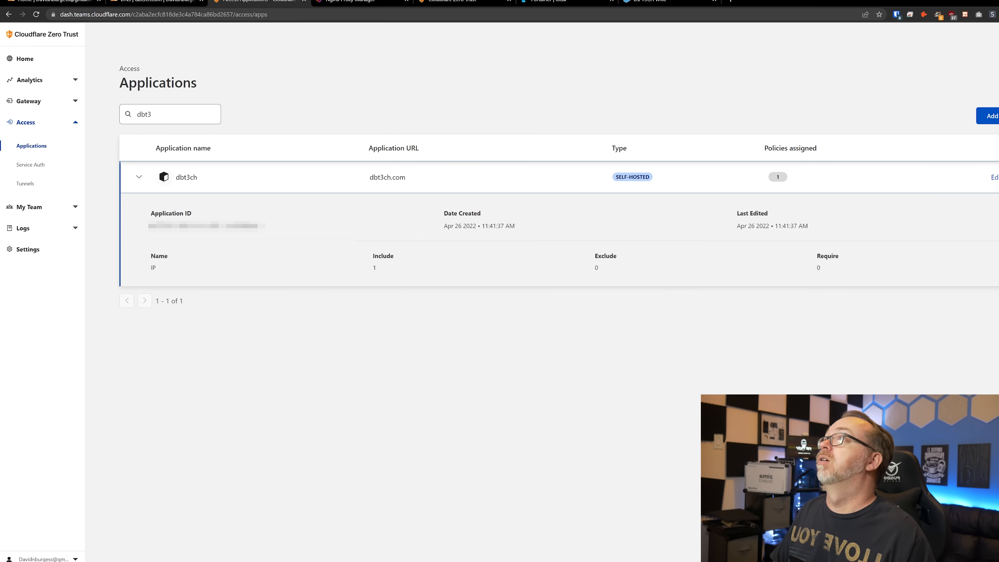
pyautogui.click(995, 177)
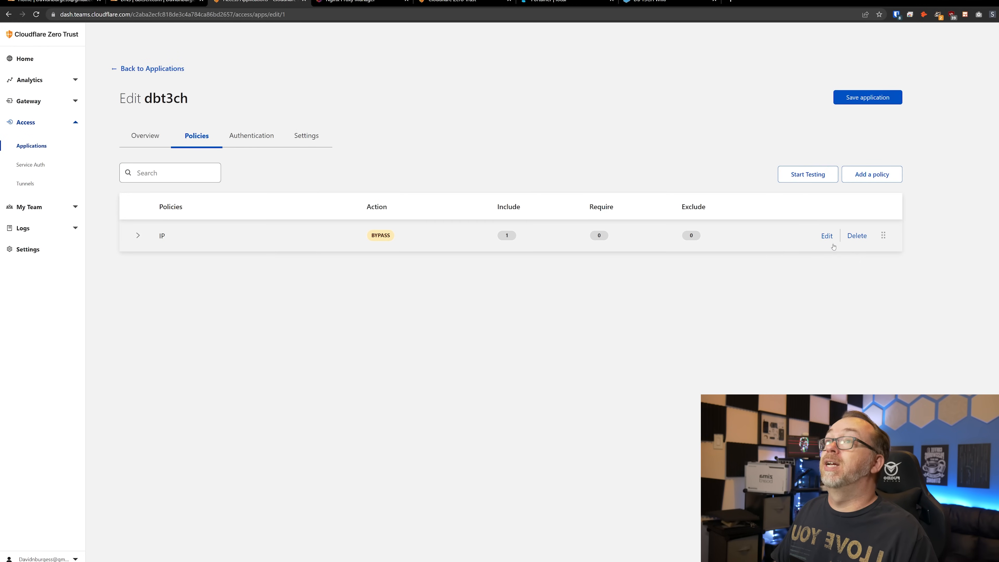
pyautogui.click(827, 236)
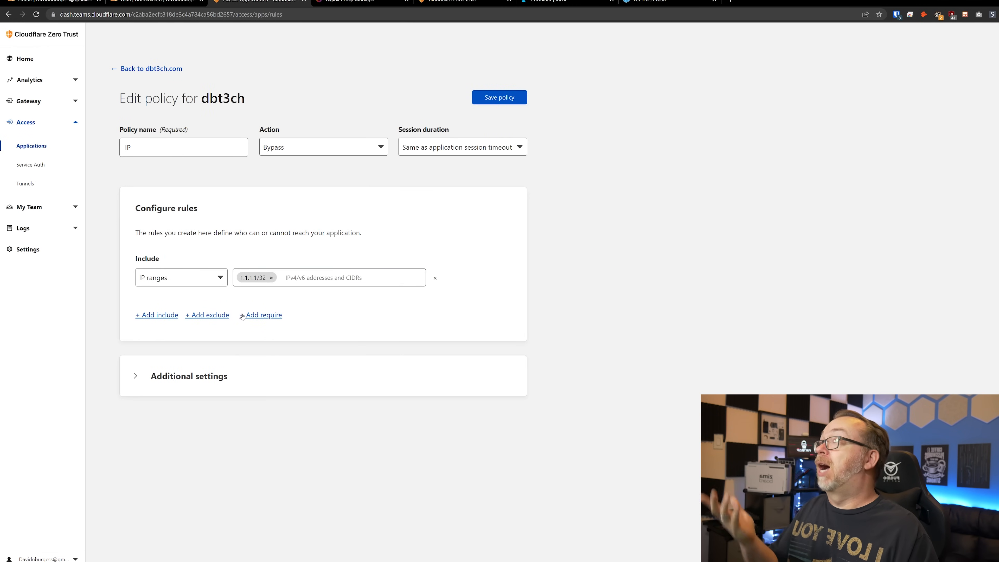
pyautogui.click(218, 277)
pyautogui.click(175, 337)
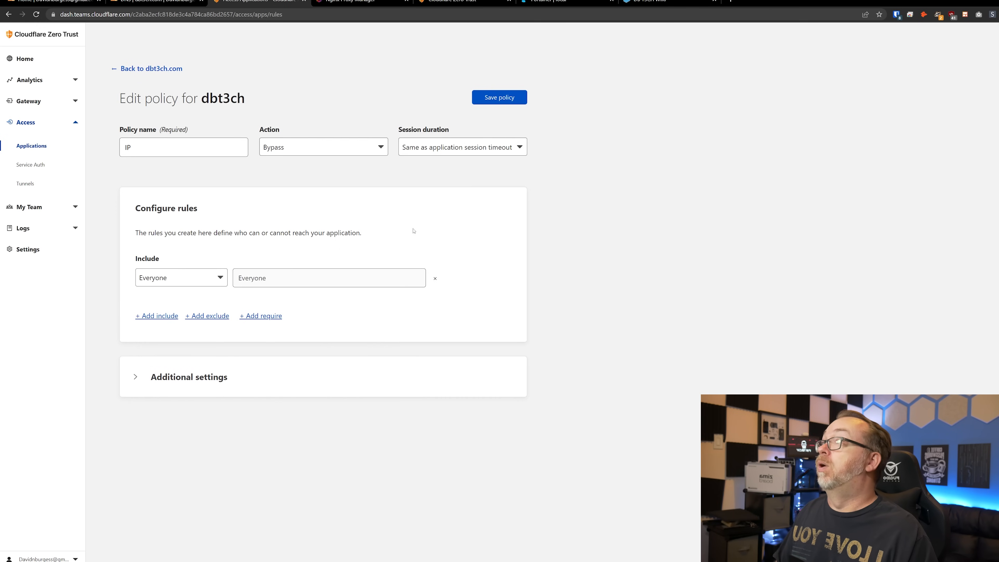
pyautogui.click(499, 98)
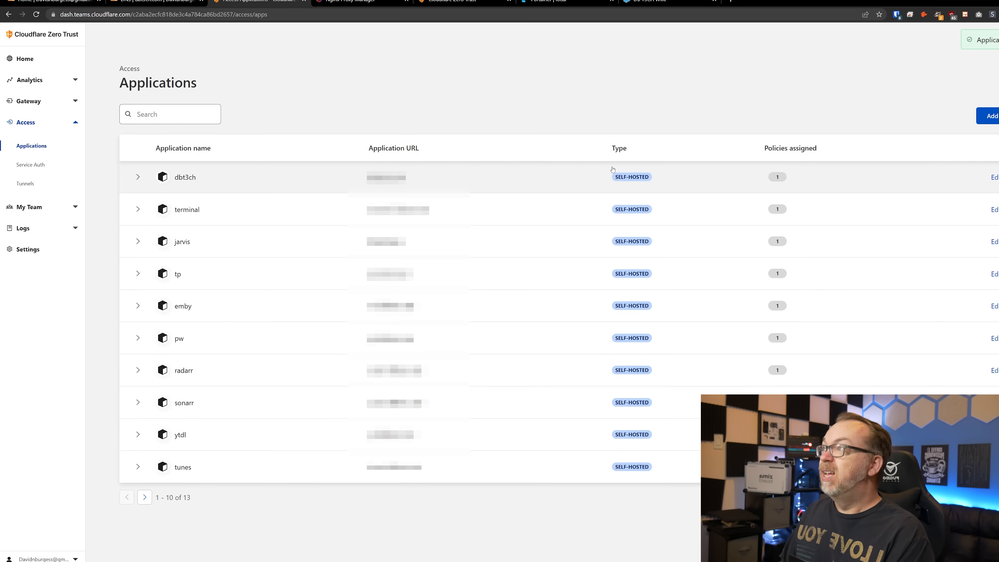
# - Load dbt3ch.com in a private window to test the bypass
pyautogui.hotkey('ctrl', 'shift', 'n')
pyautogui.write('dbt3ch.com')
pyautogui.press('Return')
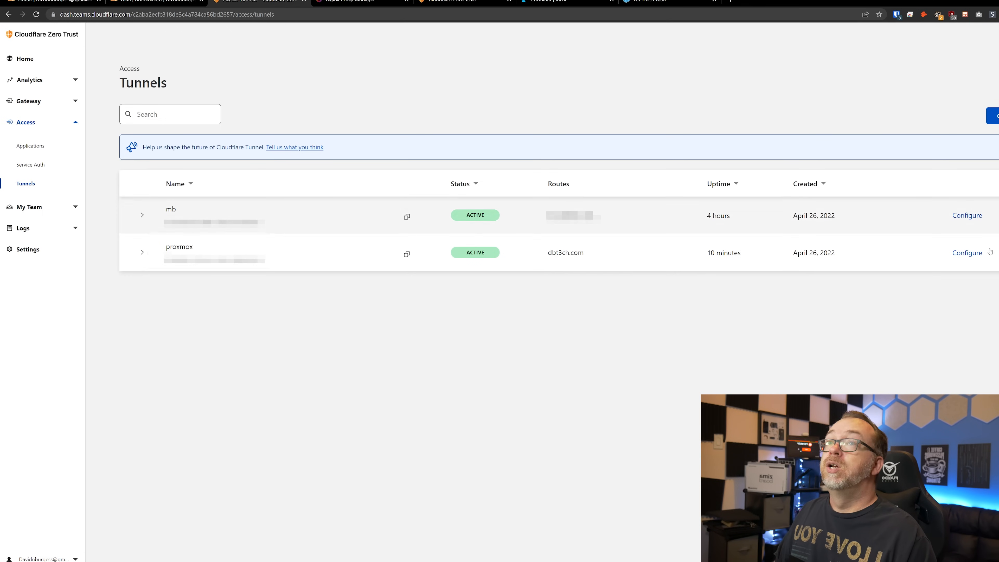
# - Add a new proxmox public hostname with subdomain analytics on domain dbt3ch.com
pyautogui.click(967, 252)
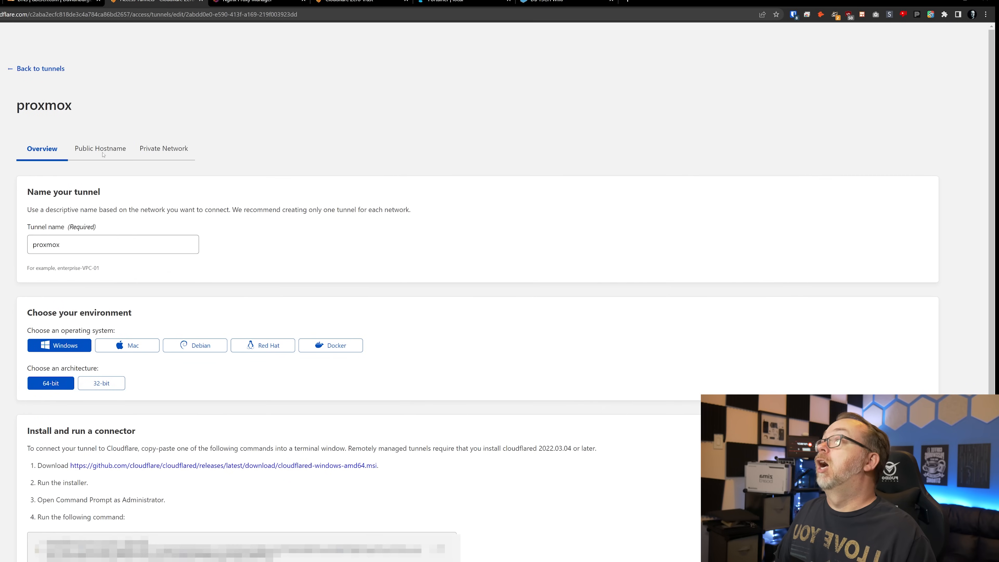
pyautogui.click(87, 150)
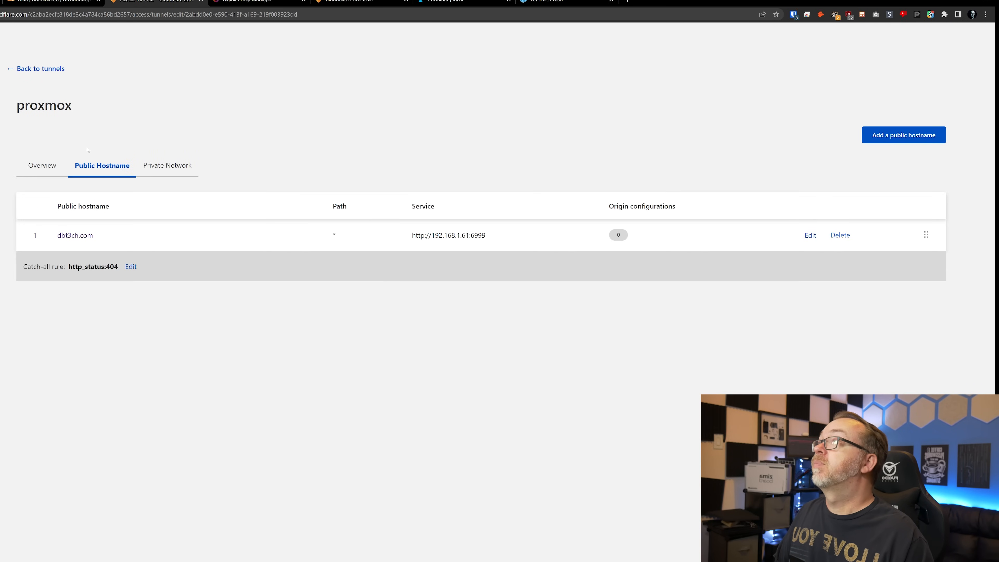
pyautogui.click(880, 135)
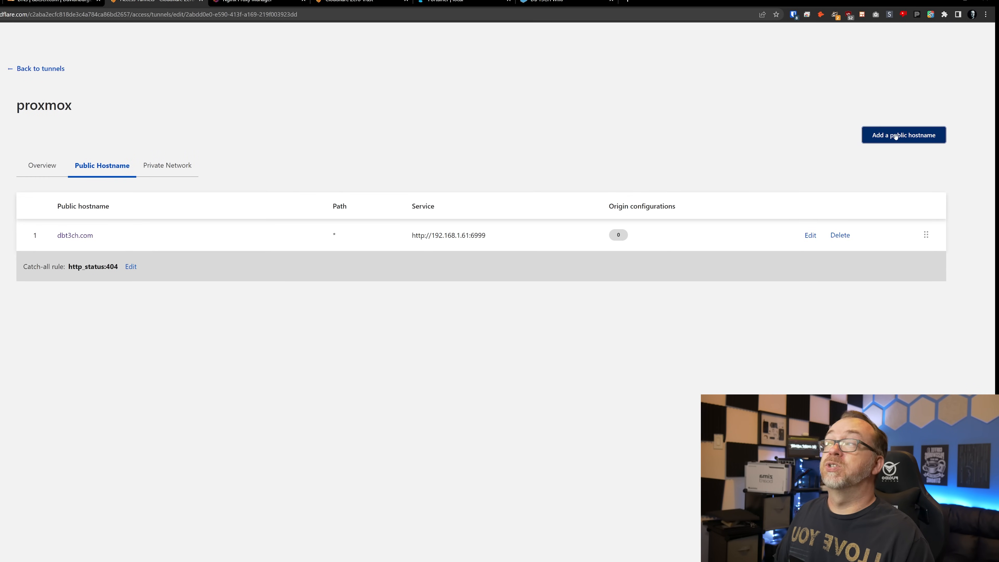
pyautogui.click(87, 189)
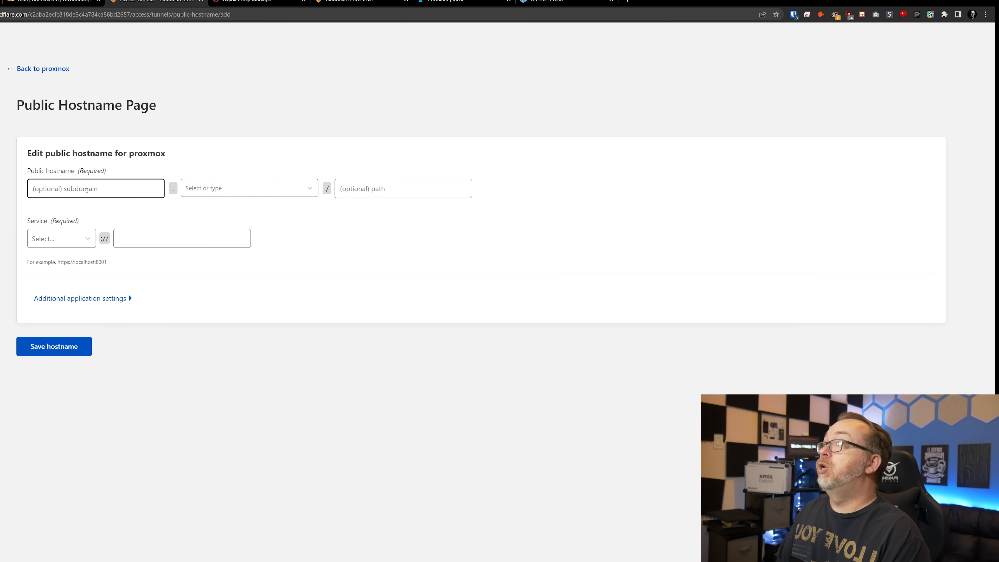
pyautogui.write('analytics')
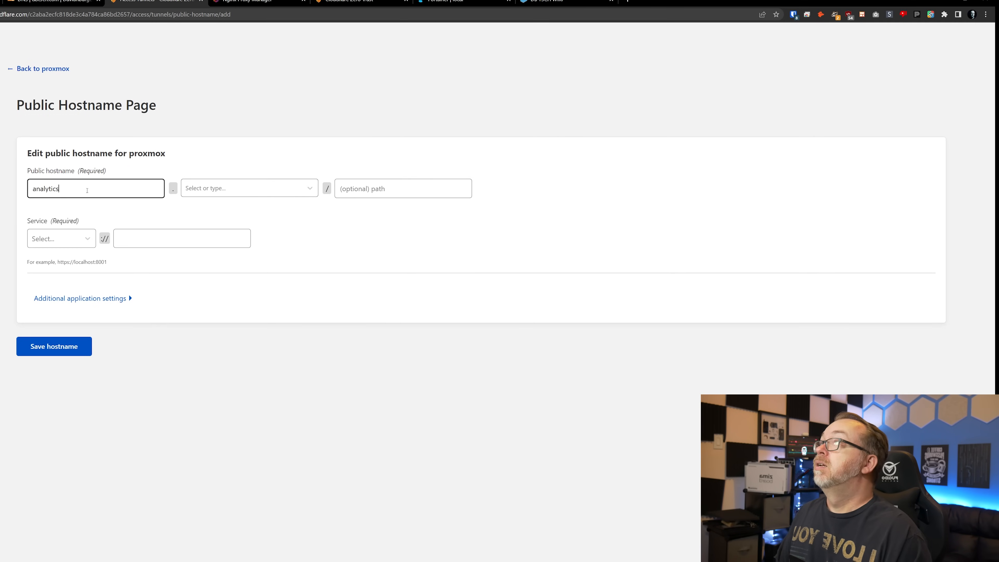
pyautogui.press('Tab')
pyautogui.press('Down')
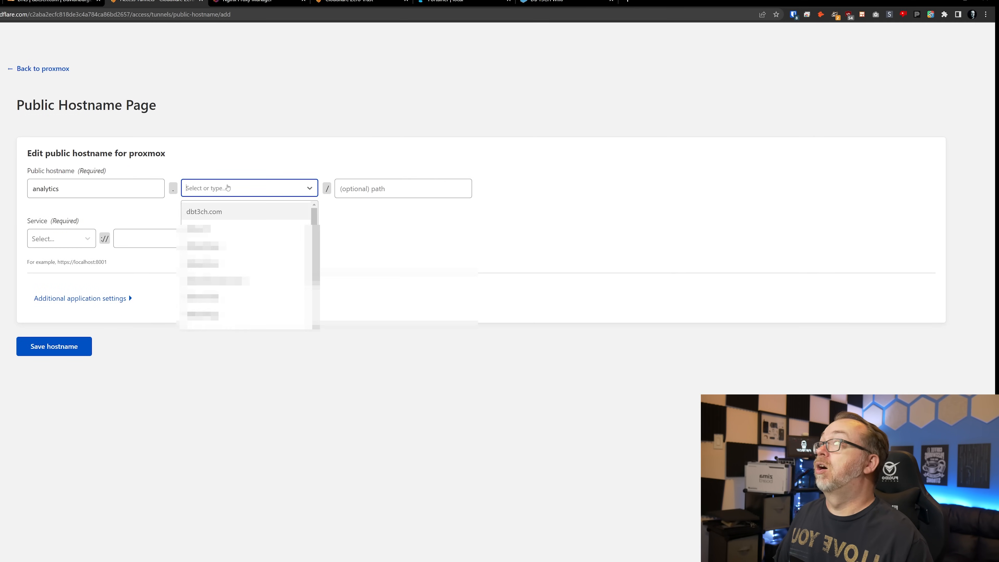
pyautogui.click(216, 211)
# - Set the service type to HTTP and look up Matomo's published port 8384 in Portainer
pyautogui.click(79, 244)
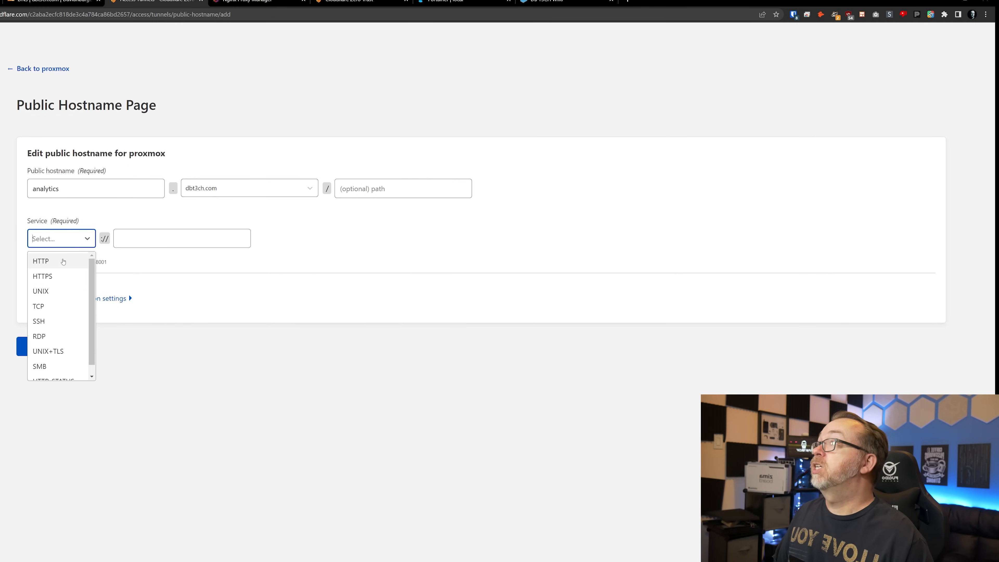
pyautogui.click(61, 262)
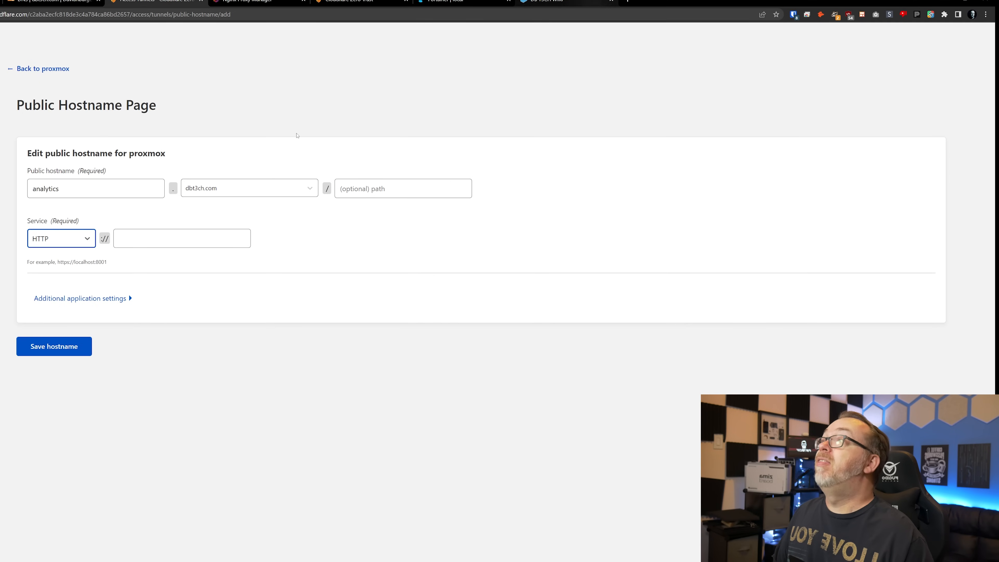
pyautogui.click(174, 236)
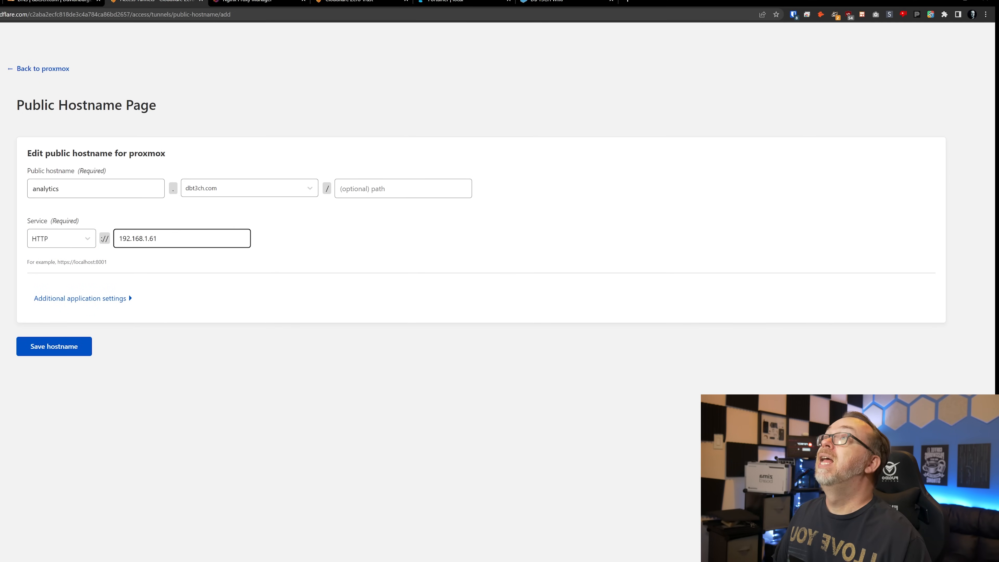
pyautogui.click(453, 2)
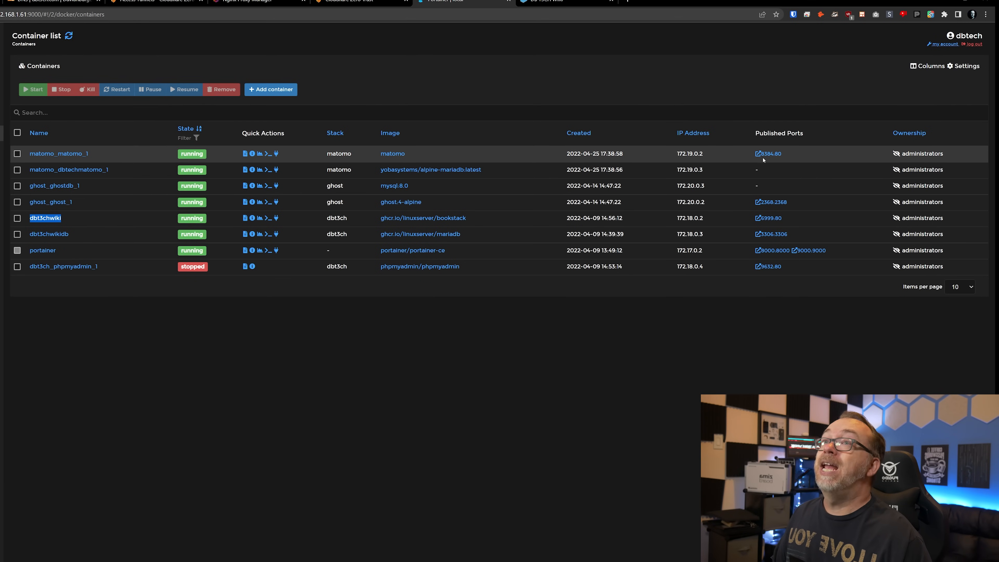
pyautogui.click(158, 2)
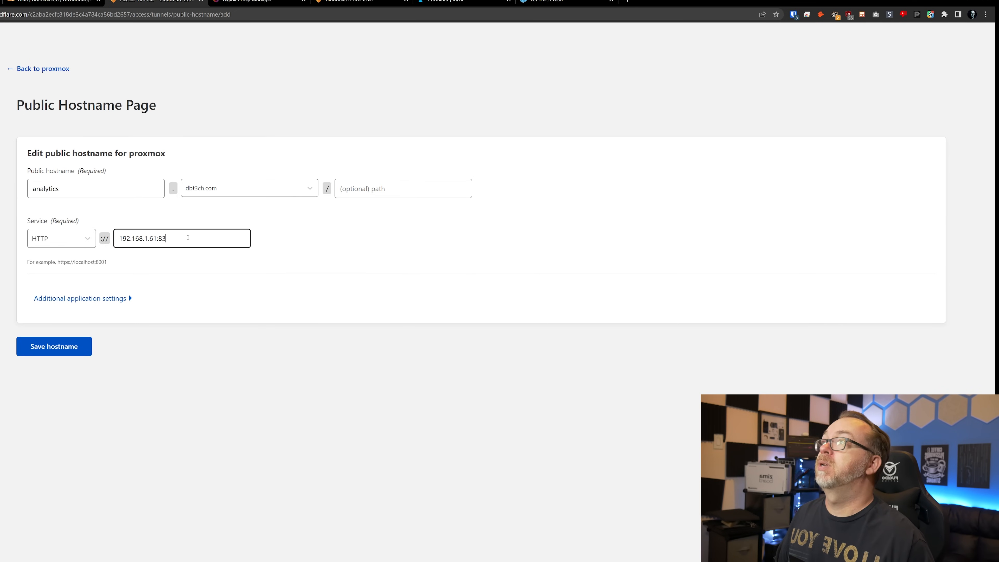
# - Try saving the analytics hostname, hit the existing-record error, and switch to dbt3ch.com DNS
pyautogui.click(61, 347)
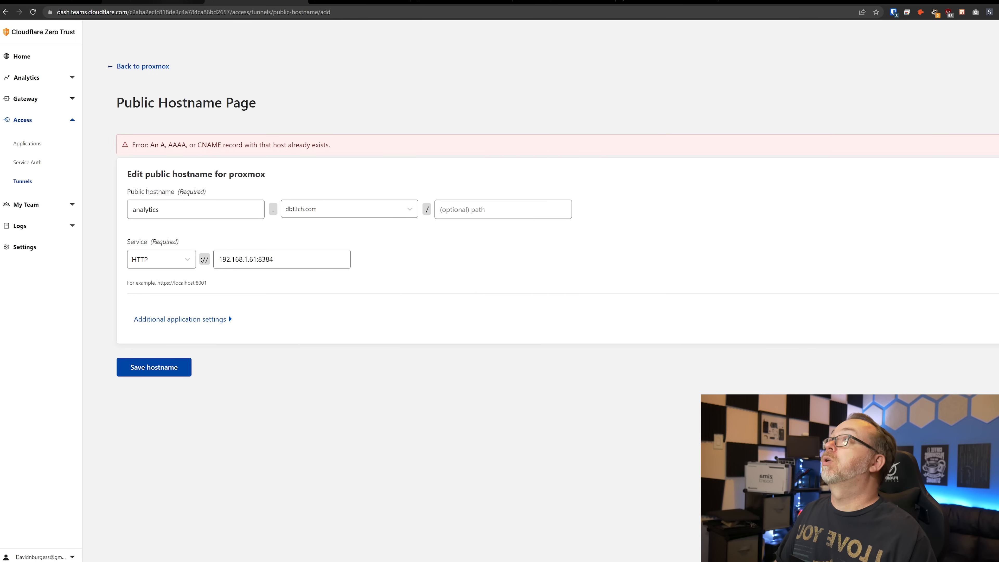
pyautogui.click(173, 1)
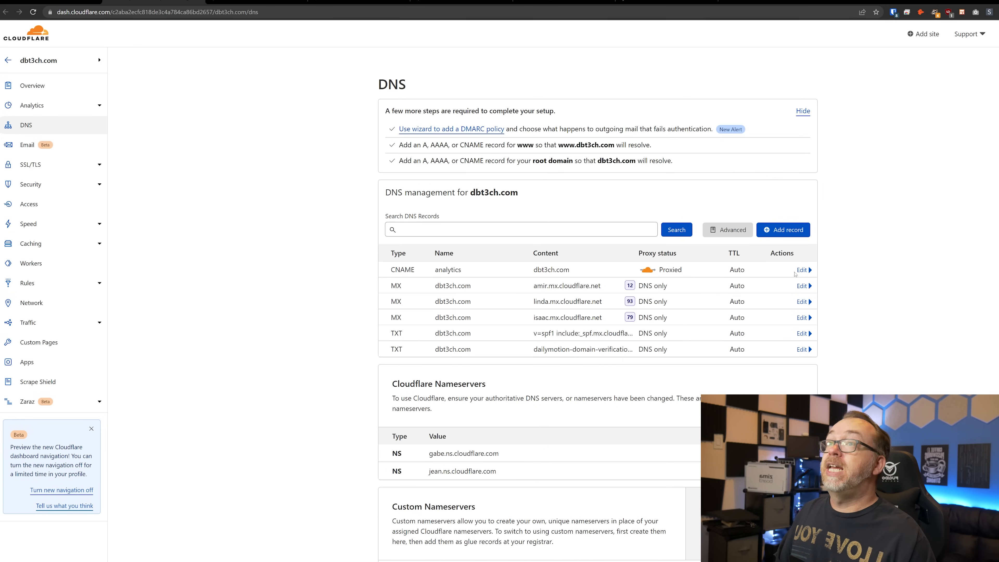
# - Delete the analytics CNAME record from dbt3ch.com DNS and return to the hostname form
pyautogui.click(800, 271)
pyautogui.click(400, 332)
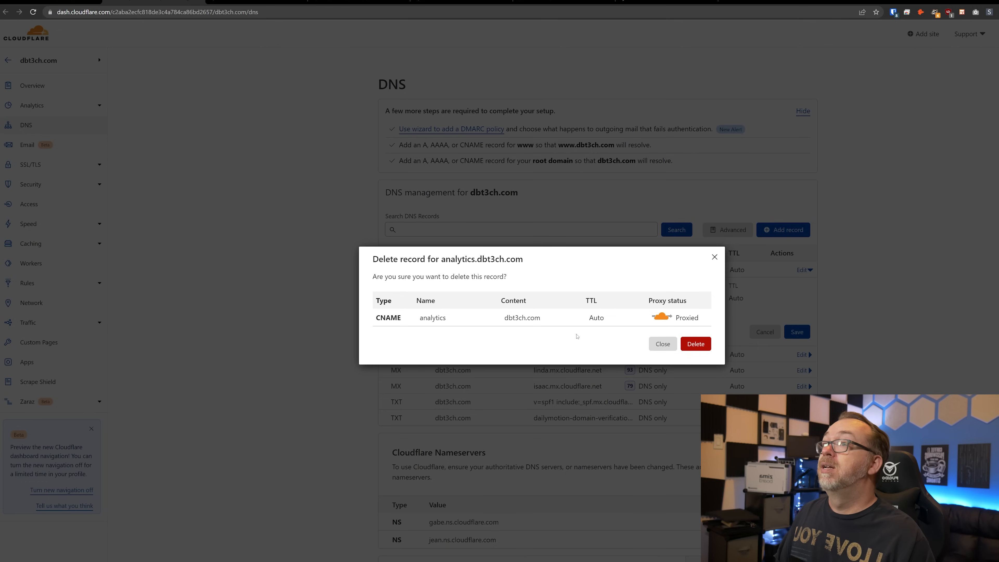
pyautogui.click(692, 345)
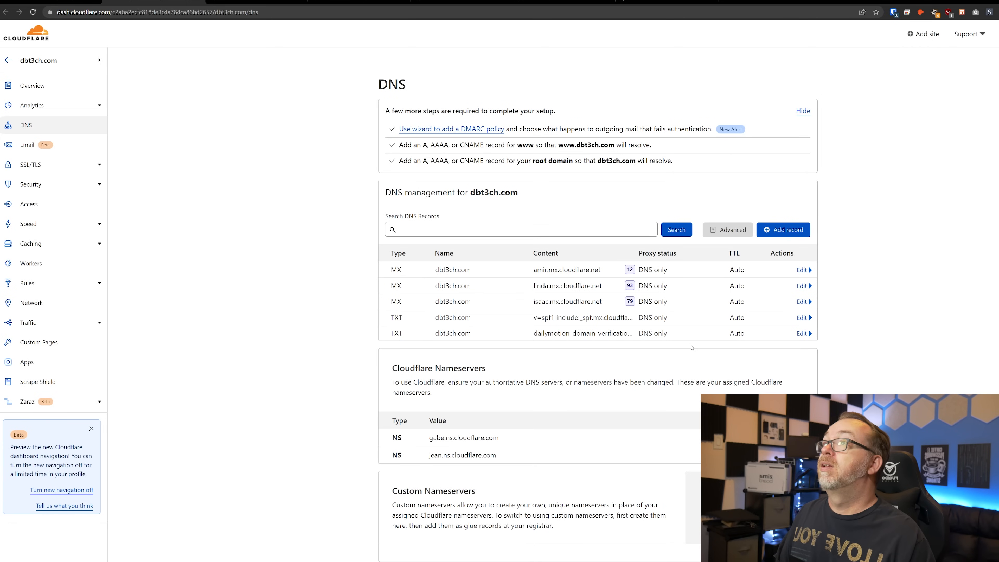
pyautogui.click(256, 2)
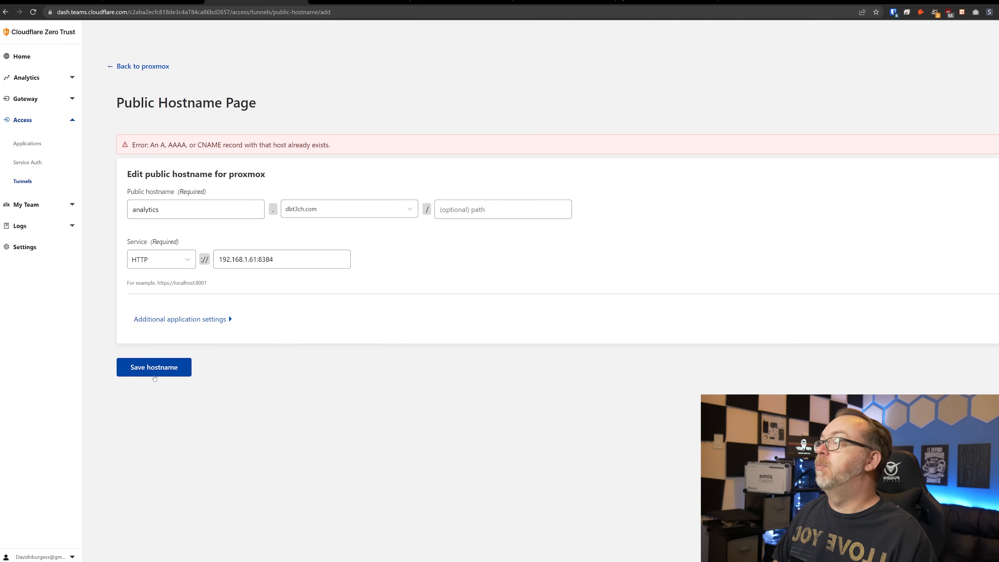
pyautogui.click(155, 376)
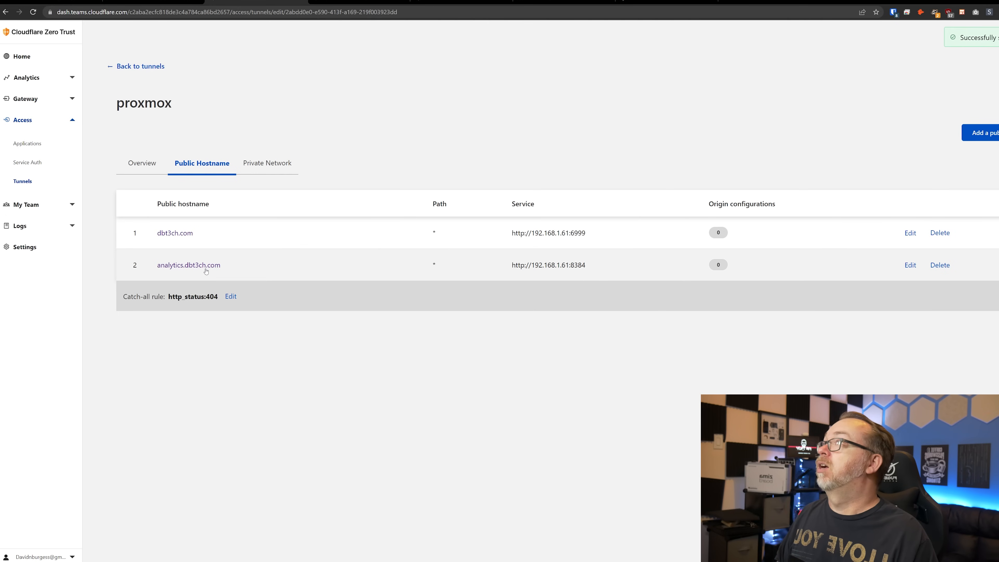
pyautogui.click(29, 146)
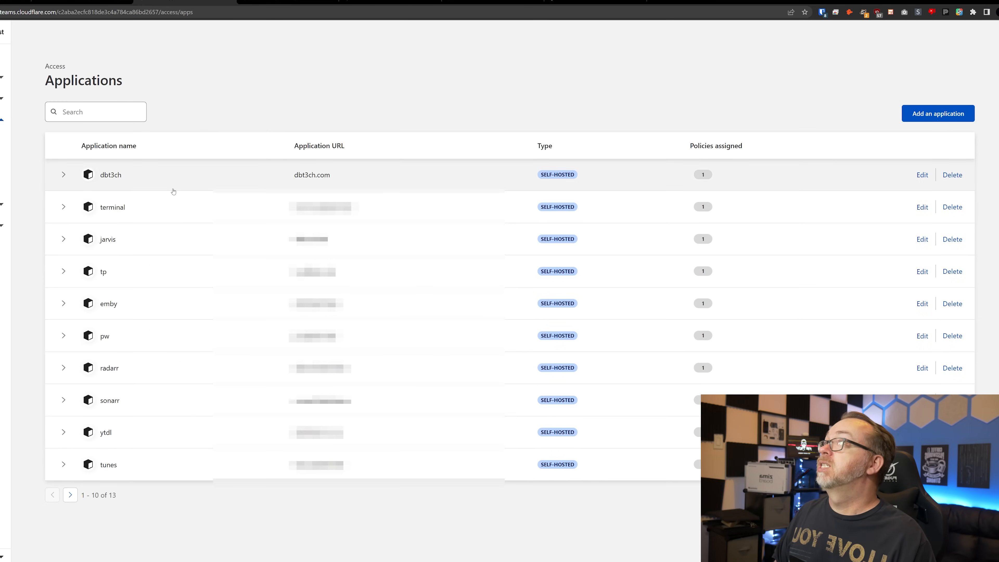
# - Start a self-hosted Access application named analytics
pyautogui.click(924, 114)
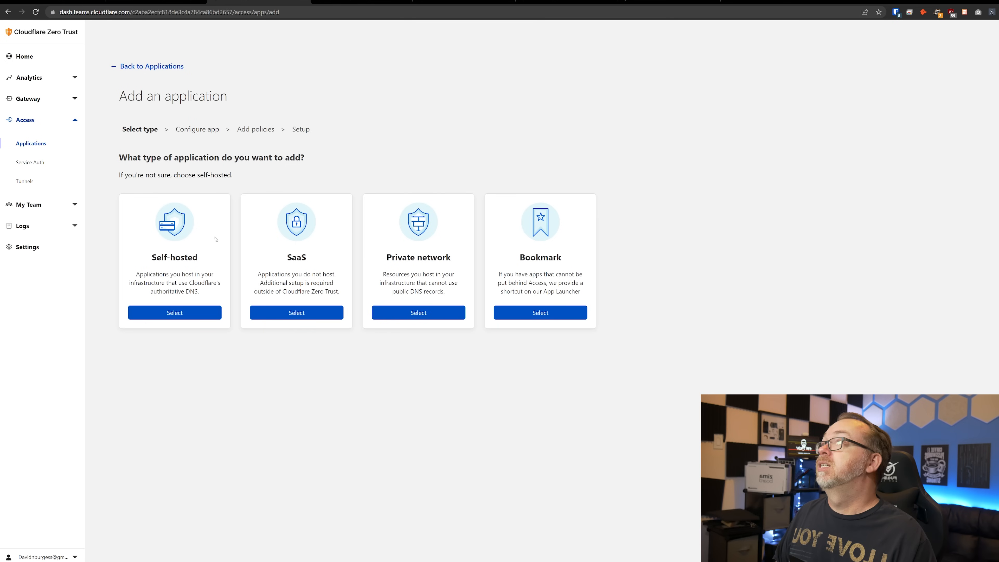
pyautogui.click(192, 313)
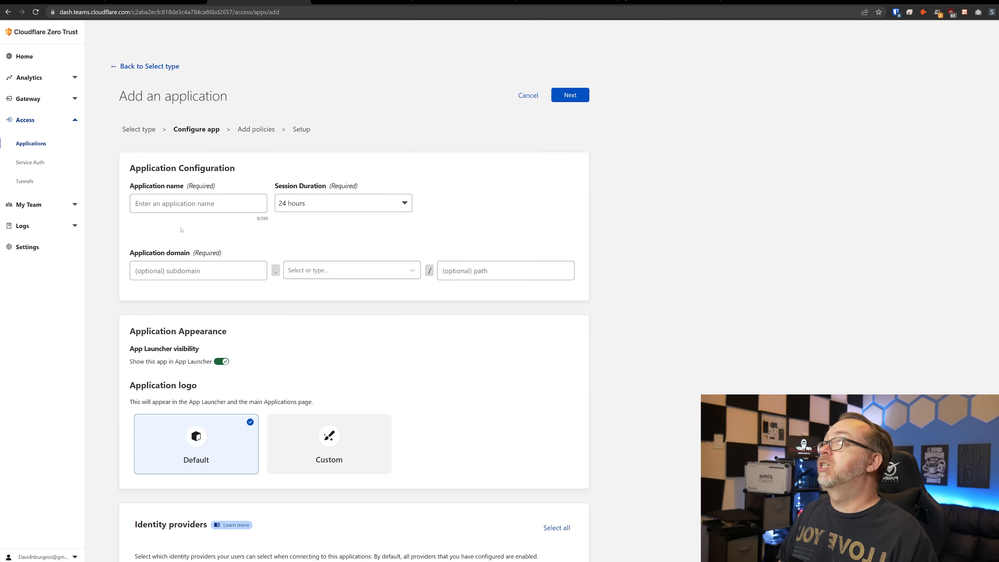
pyautogui.click(178, 204)
pyautogui.write('a')
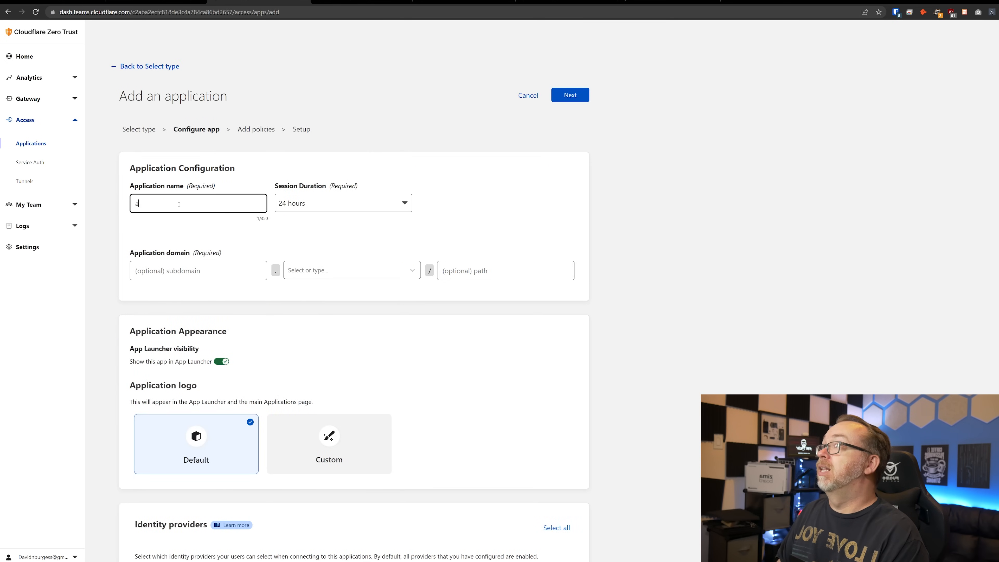
pyautogui.write('nalytics')
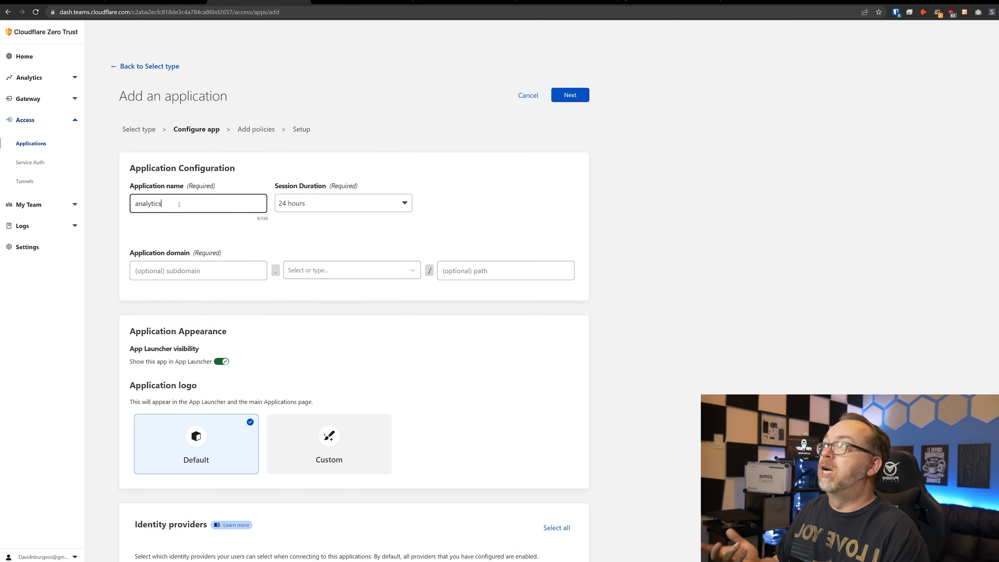
pyautogui.hotkey('ctrl', 'a')
pyautogui.hotkey('ctrl', 'c')
# - Set its domain to analytics.dbt3ch.com and continue to the policies step
pyautogui.click(176, 279)
pyautogui.hotkey('ctrl', 'v')
pyautogui.click(316, 266)
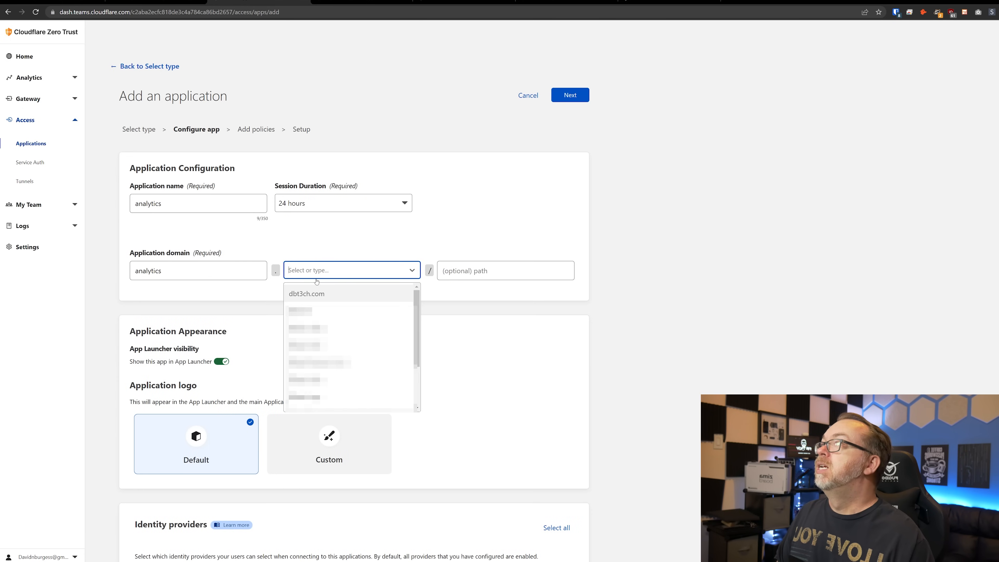
pyautogui.click(326, 292)
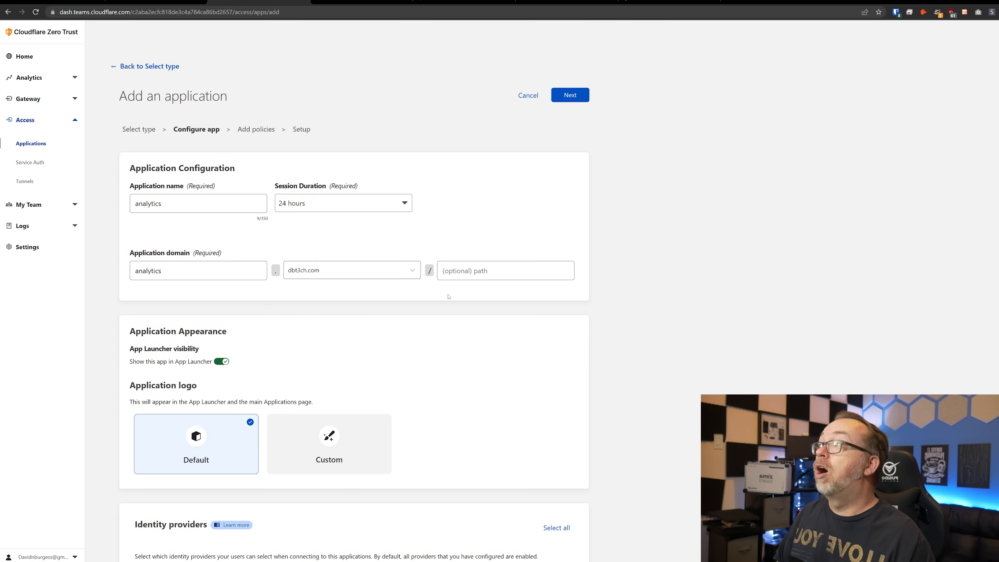
pyautogui.scroll(-2, 448, 296)
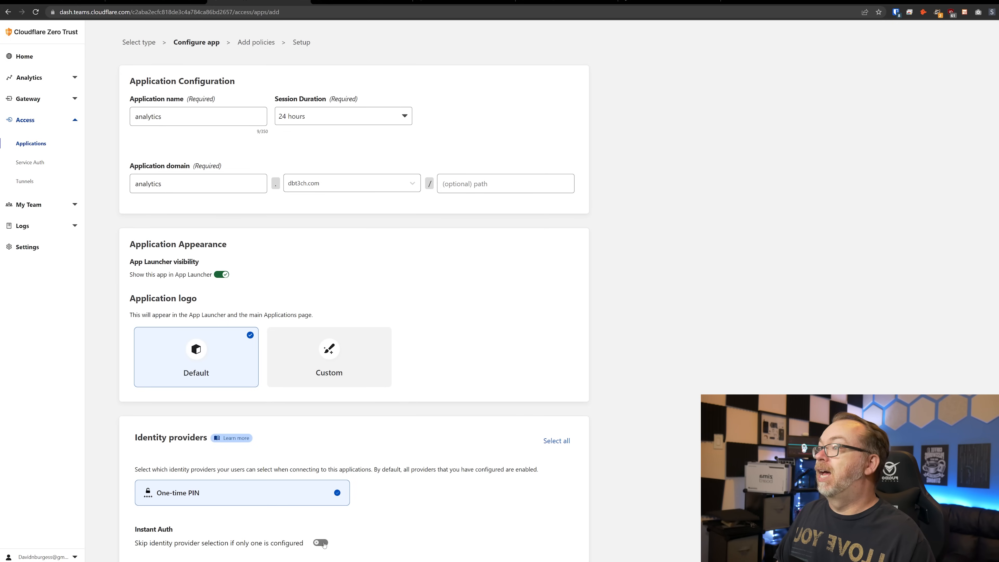
pyautogui.scroll(2, 511, 273)
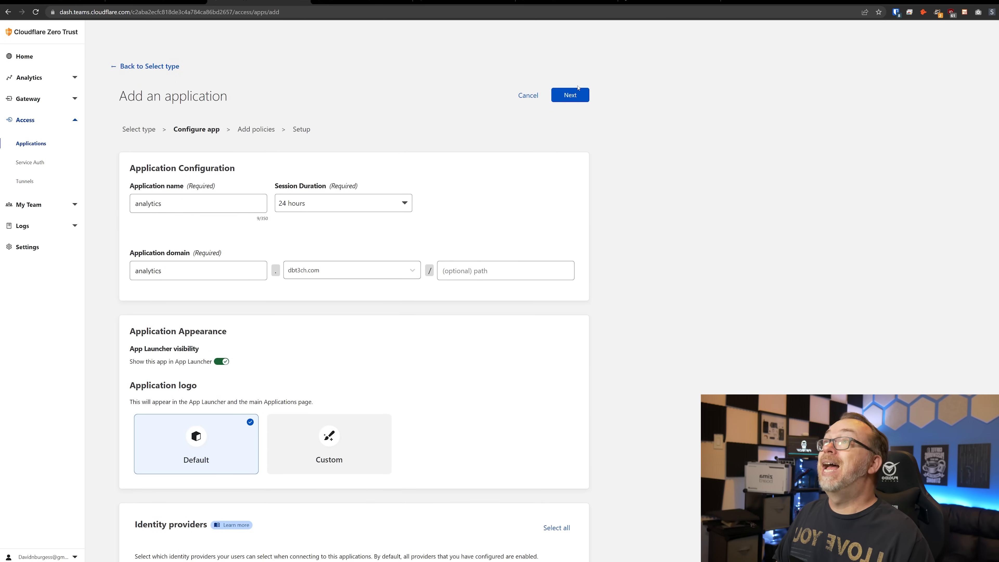
pyautogui.click(559, 96)
# - Create a policy named IP with a Bypass action that includes Everyone
pyautogui.click(224, 174)
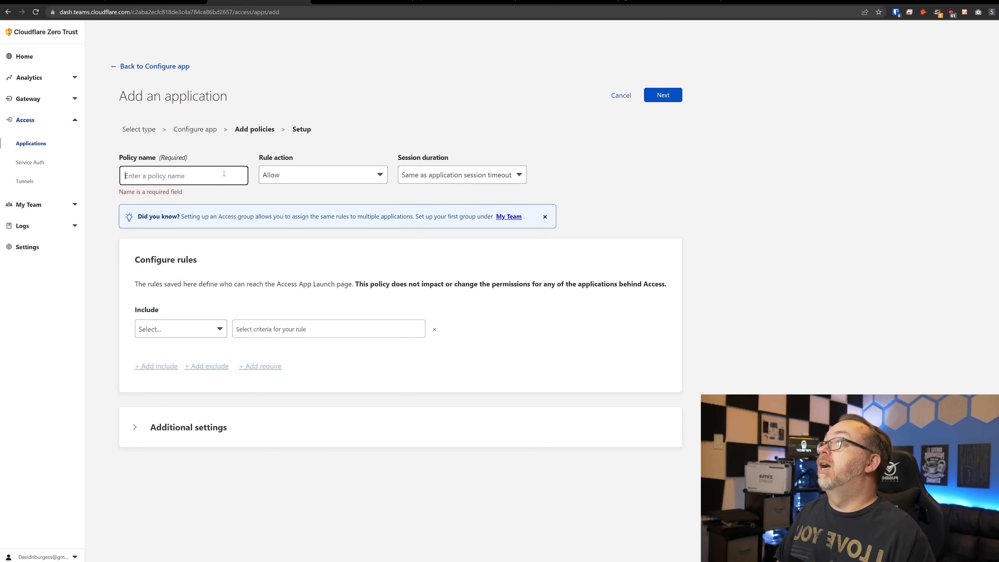
pyautogui.write('IP')
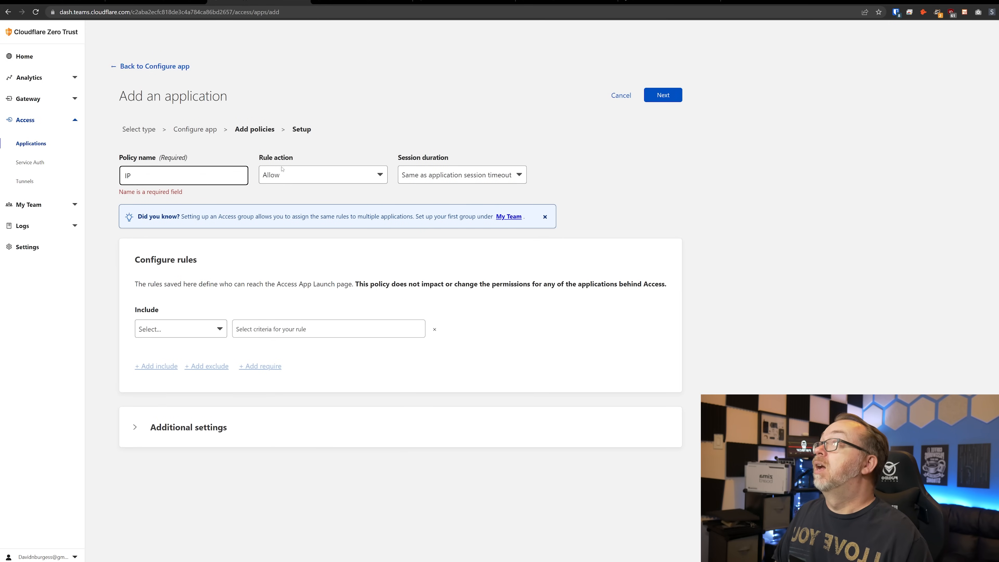
pyautogui.click(291, 179)
pyautogui.click(294, 194)
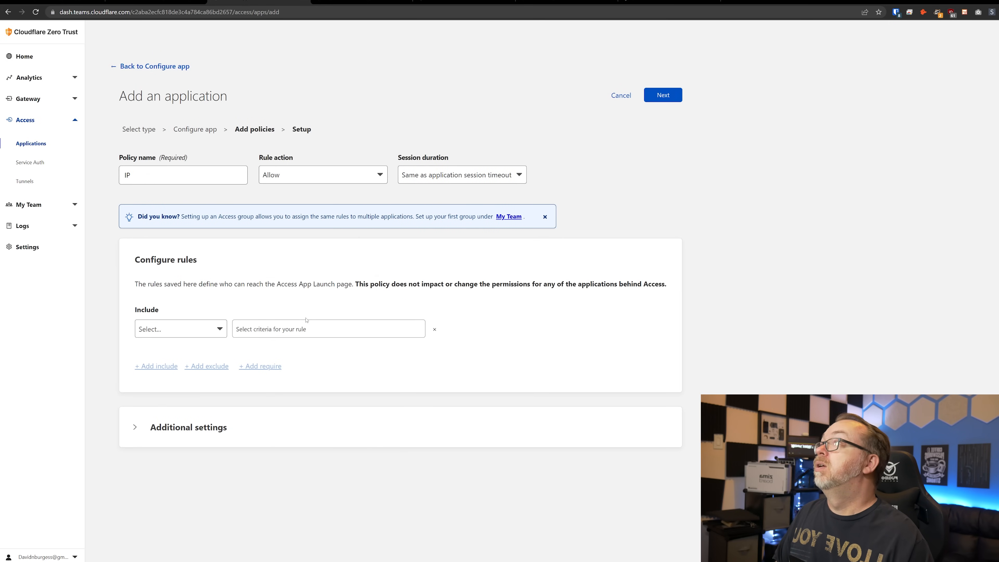
pyautogui.click(291, 175)
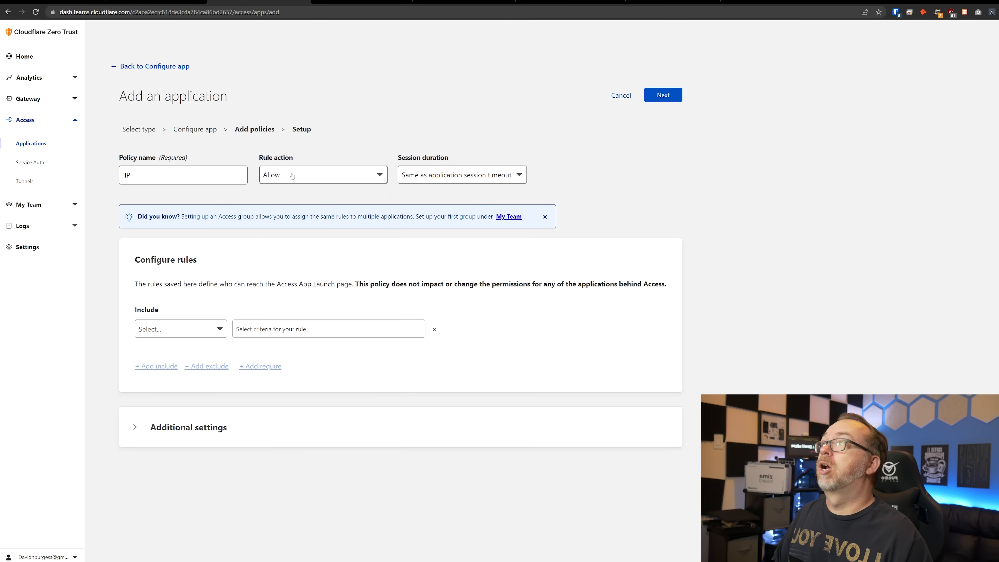
pyautogui.click(274, 235)
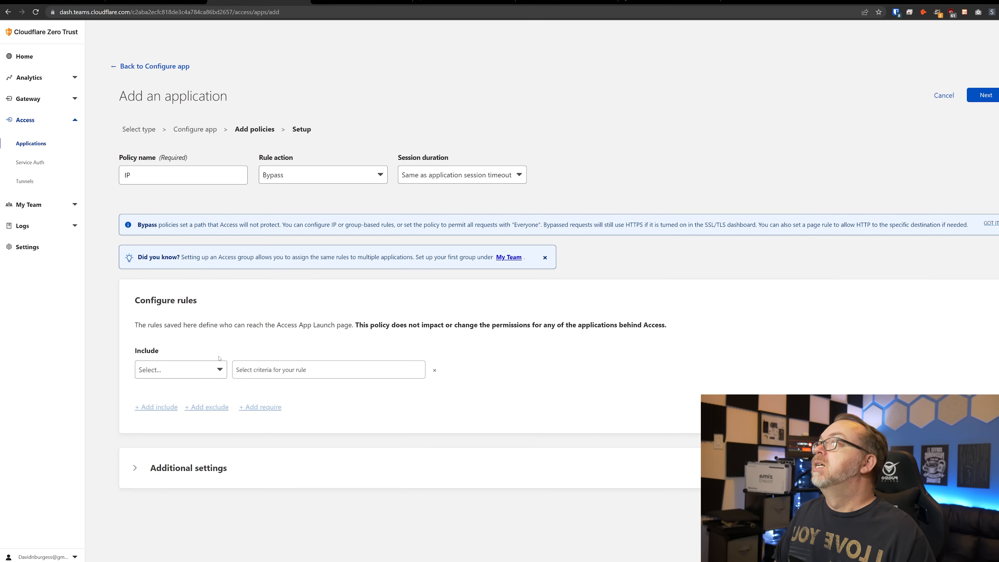
pyautogui.click(215, 369)
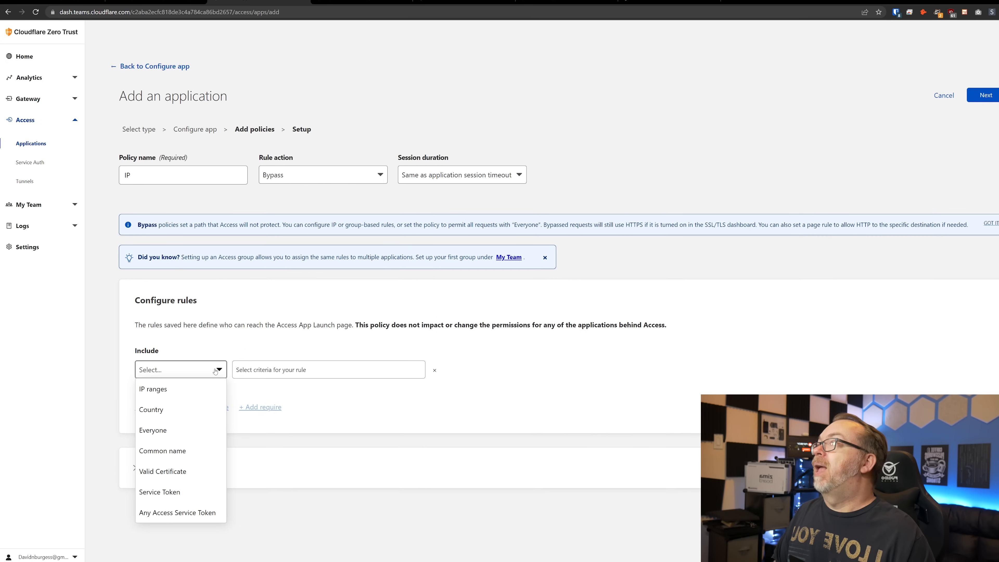
pyautogui.click(203, 430)
# - Continue past the setup step and save the analytics application
pyautogui.click(991, 100)
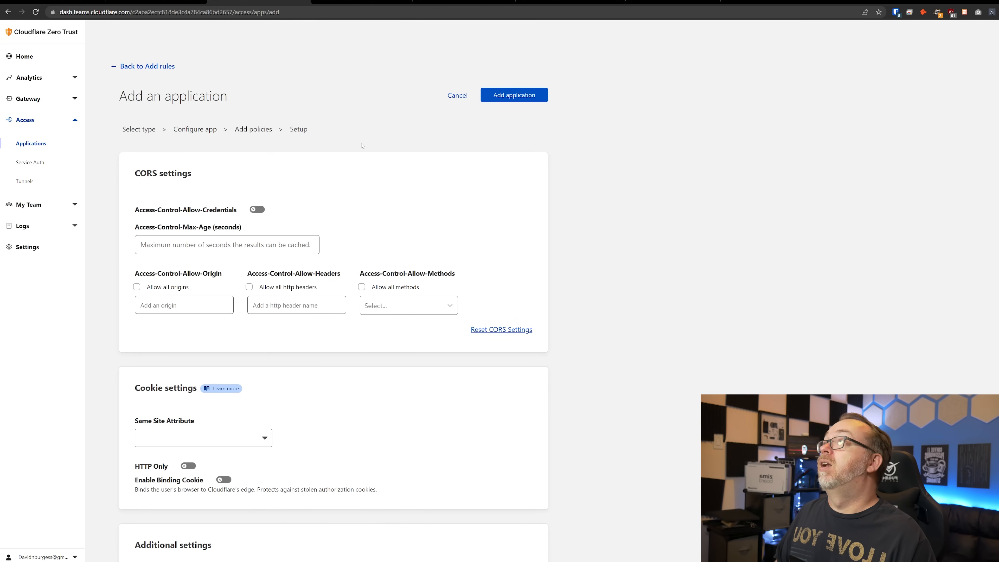
pyautogui.scroll(-2, 348, 261)
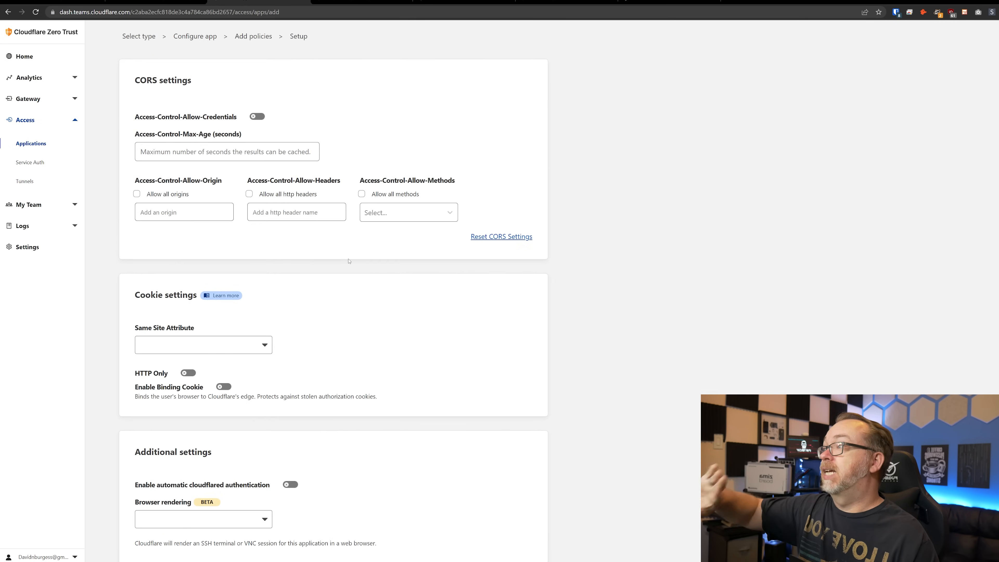
pyautogui.scroll(2, 347, 225)
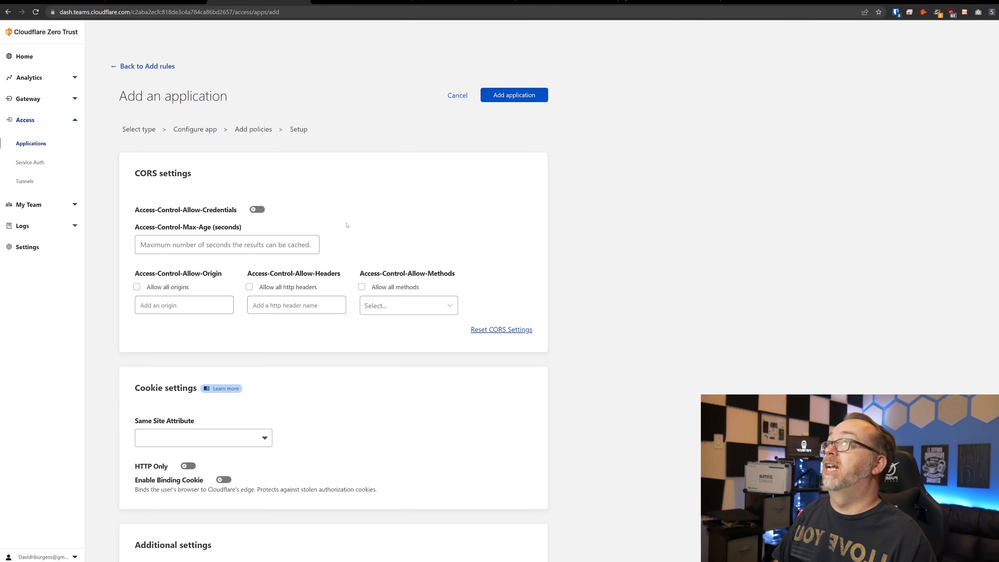
pyautogui.click(510, 99)
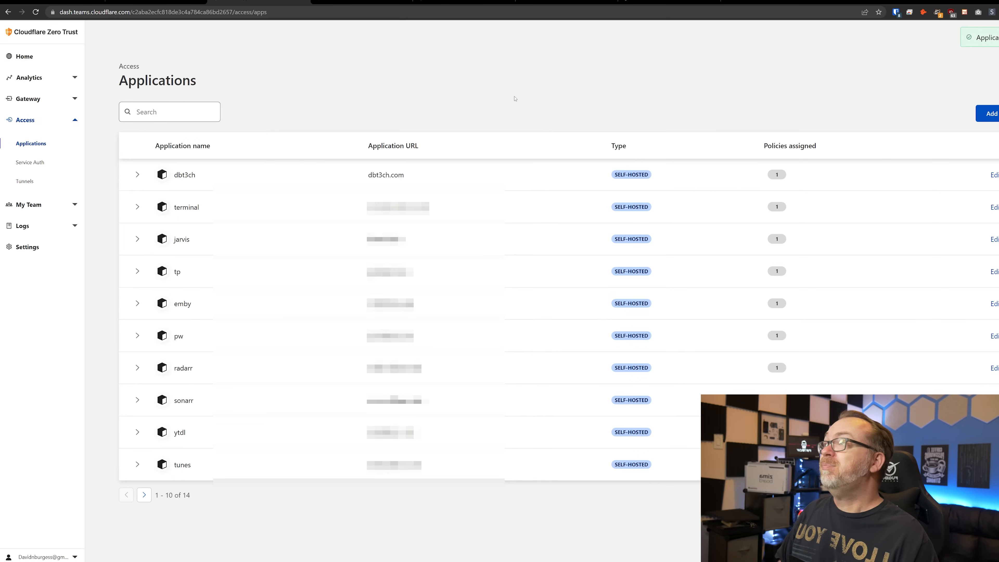
# - Load analytics.dbt3ch.com in a private window to test access
pyautogui.hotkey('ctrl', 'shift', 'n')
pyautogui.write('analytics.dbt3ch.com')
pyautogui.press('Return')
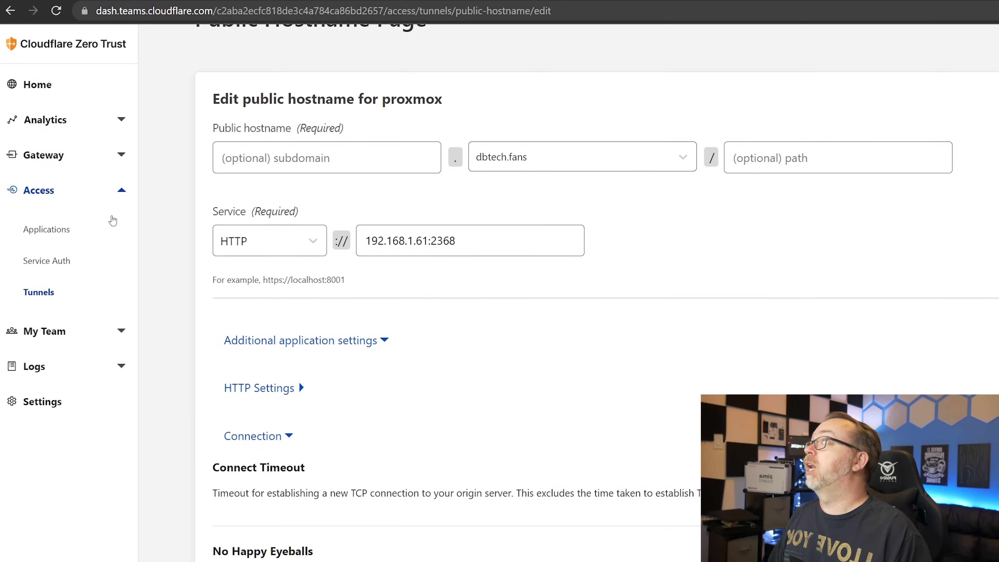
# - Go to the Access Applications list
pyautogui.click(59, 228)
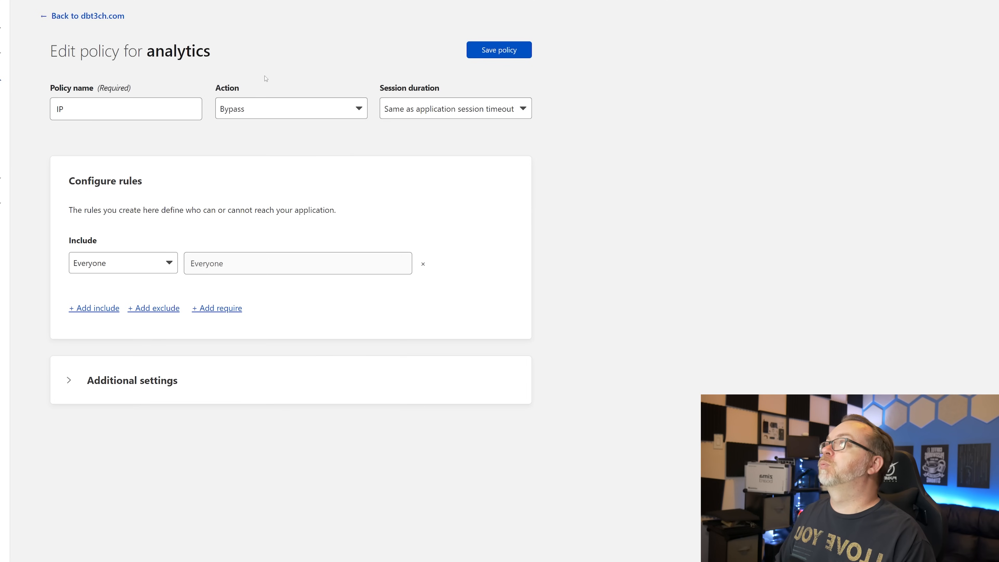
# - Rename the analytics policy to email and set its action to Allow
pyautogui.doubleClick(165, 107)
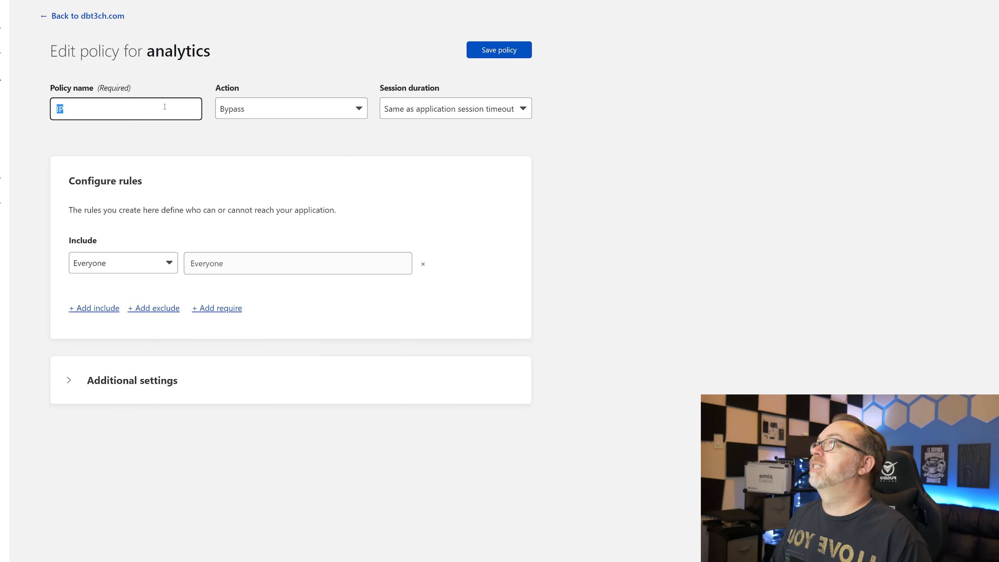
pyautogui.write('email')
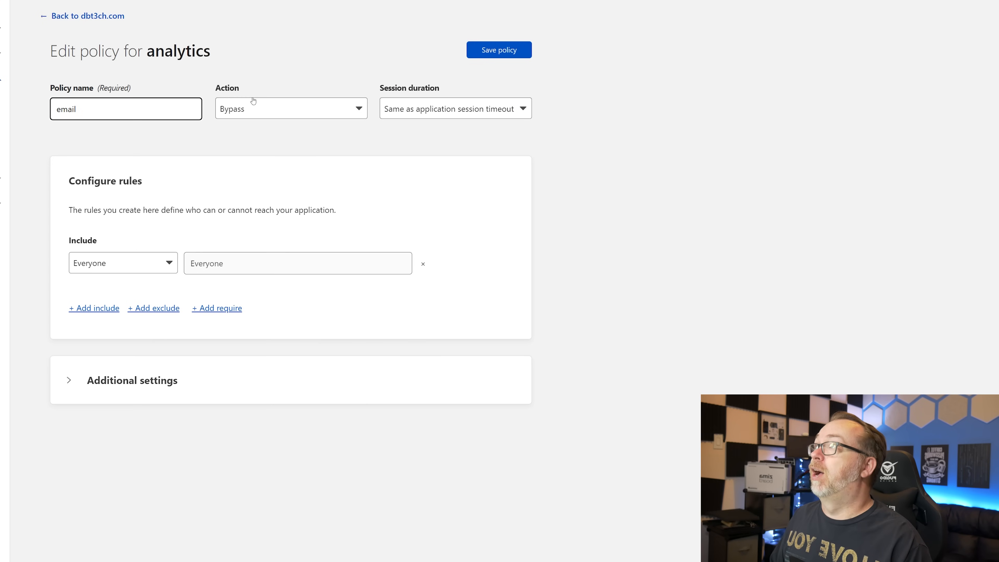
pyautogui.click(257, 113)
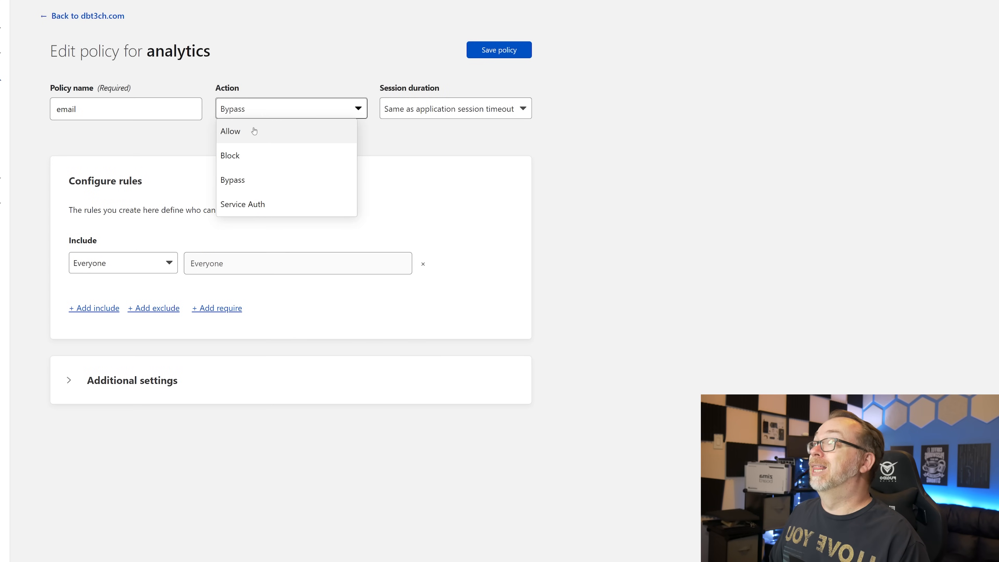
pyautogui.click(254, 131)
# - Set Include to Emails with the allowed email address and save the policy
pyautogui.click(170, 262)
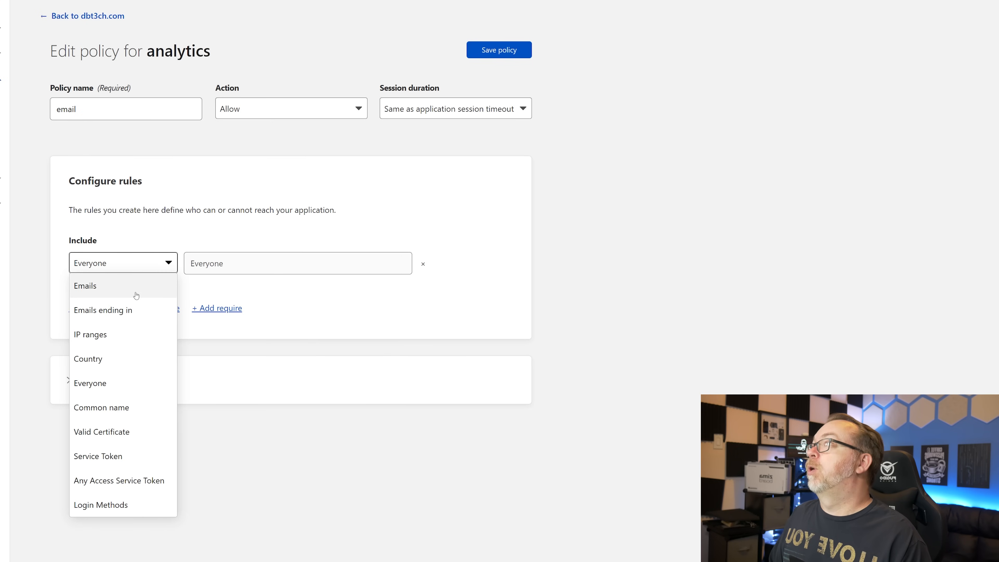
pyautogui.click(83, 288)
pyautogui.click(140, 263)
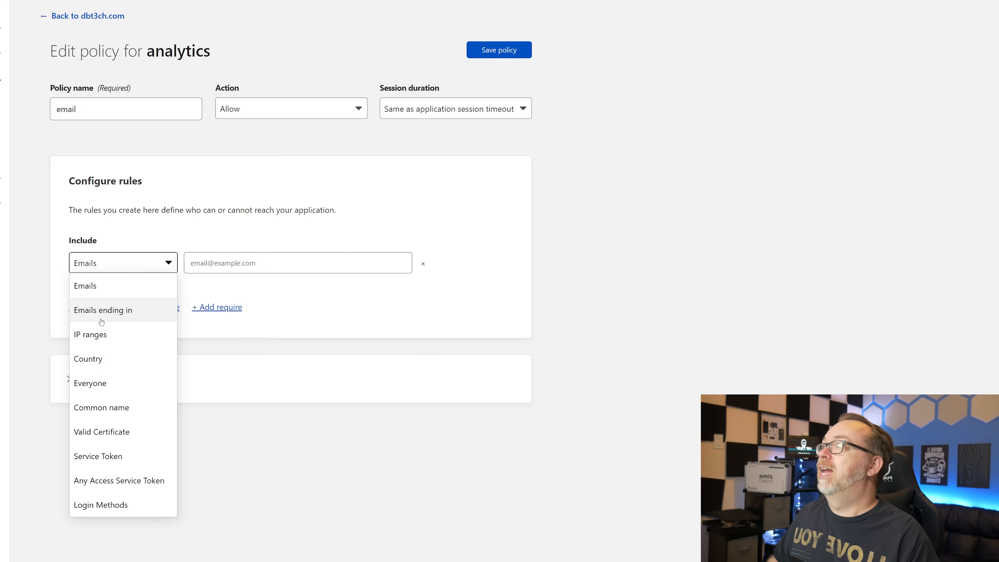
pyautogui.click(147, 287)
pyautogui.click(210, 262)
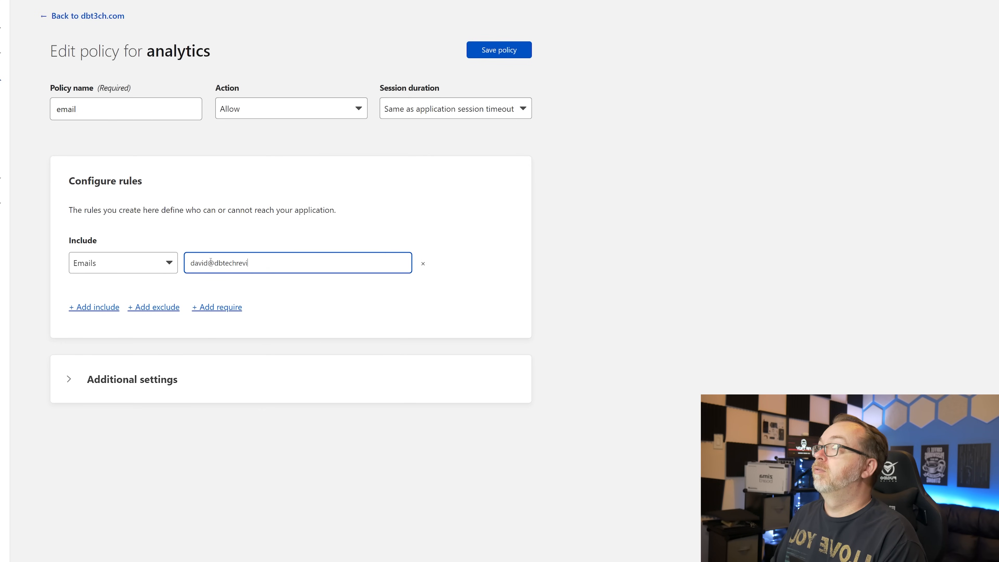
pyautogui.press('Return')
pyautogui.click(504, 51)
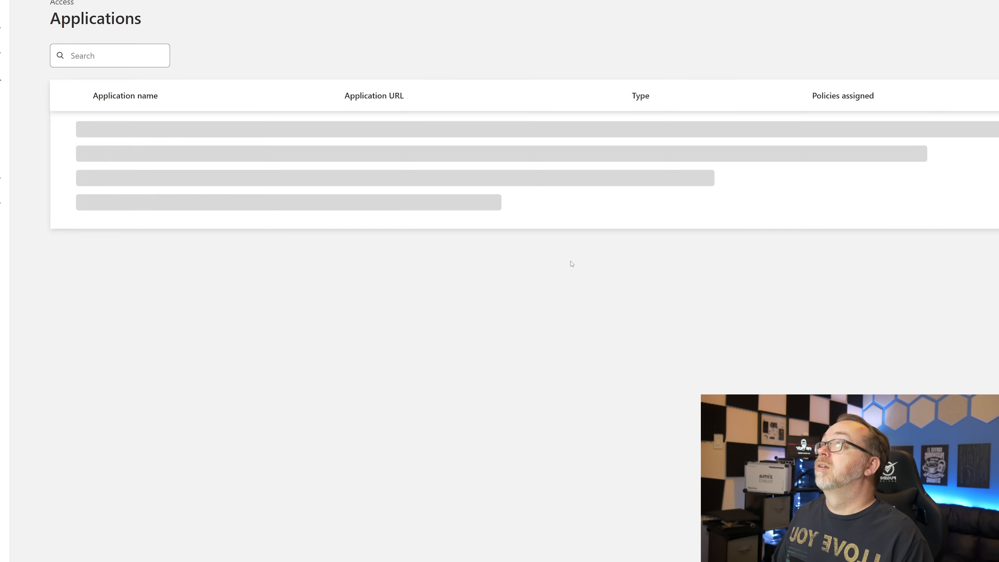
# - In a private window, request an emailed login code for analytics.dbt3ch.com using the account's email address
pyautogui.hotkey('ctrl', 'shift', 'n')
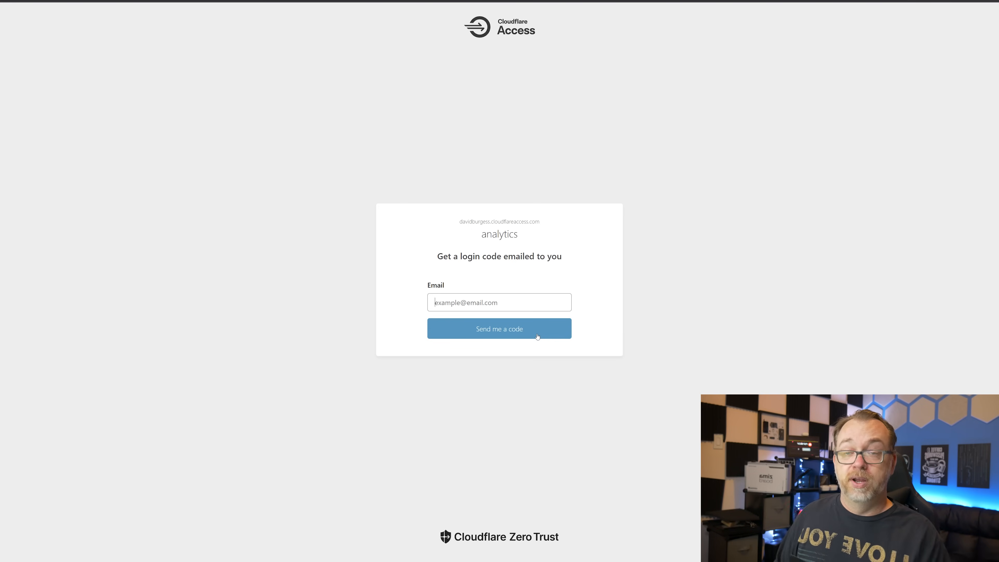
pyautogui.hotkey('ctrl', 'v')
pyautogui.click(537, 336)
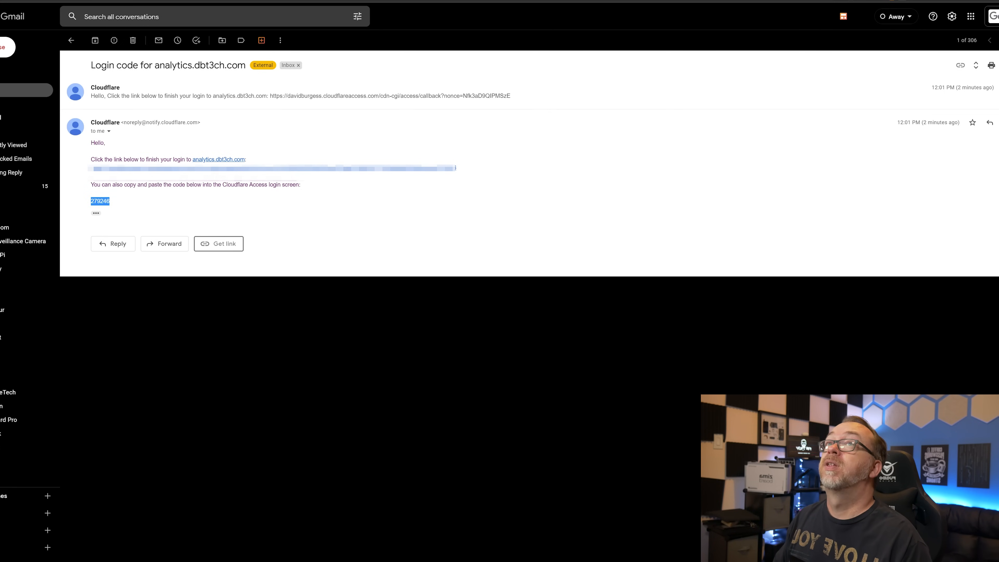
# - Paste the emailed code into the Access login page and sign in to analytics.dbt3ch.com
pyautogui.hotkey('ctrl', 'Tab')
pyautogui.click(473, 279)
pyautogui.hotkey('ctrl', 'v')
pyautogui.click(489, 320)
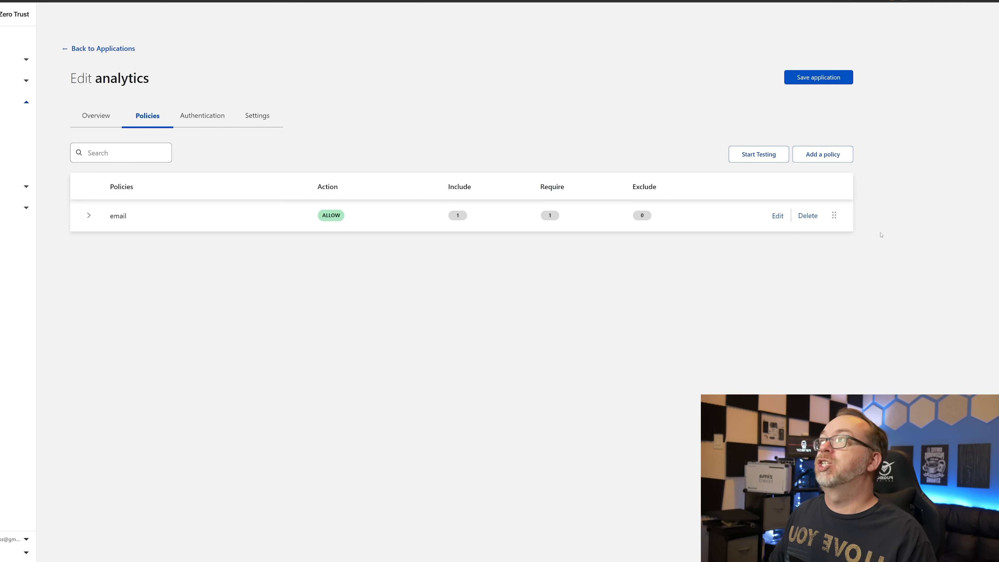
# - Delete the email policy and start a new policy named IP with the Bypass action
pyautogui.click(808, 216)
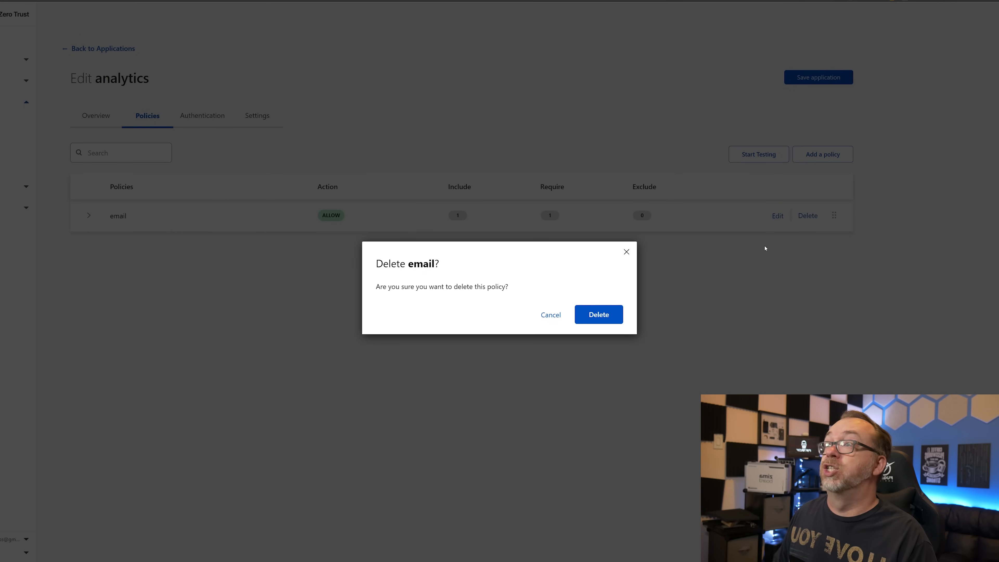
pyautogui.click(590, 316)
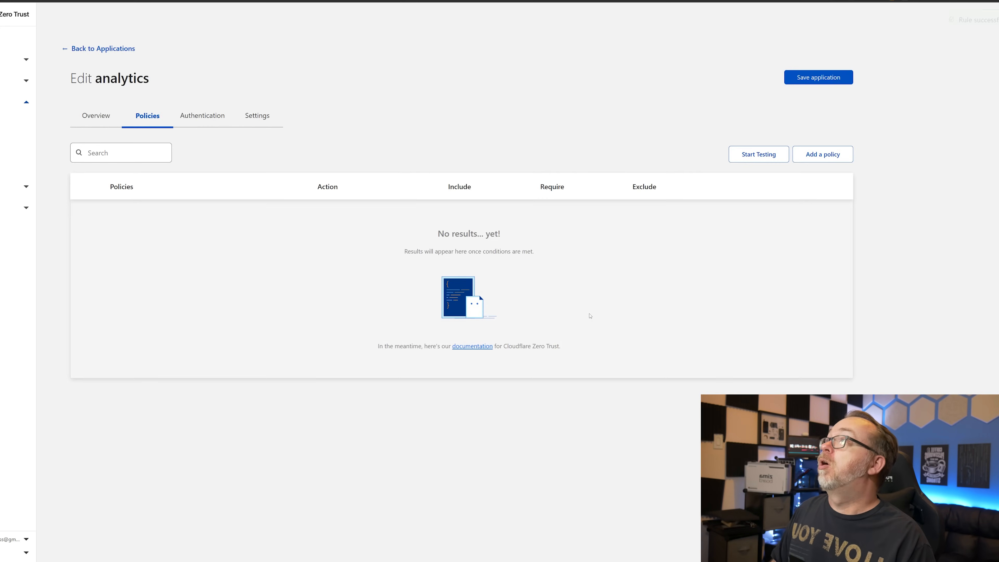
pyautogui.click(822, 153)
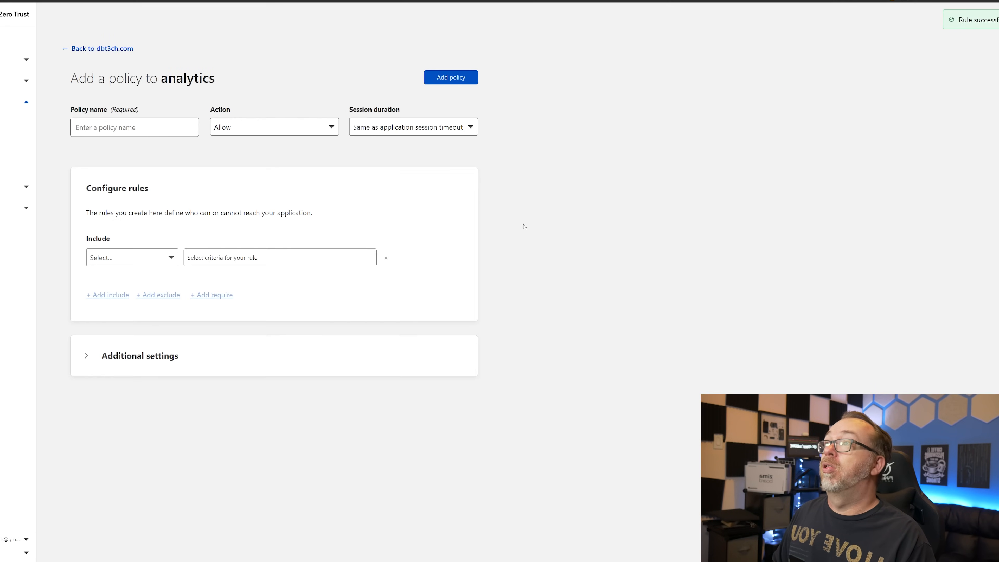
pyautogui.click(168, 130)
pyautogui.write('IP')
pyautogui.press('Tab')
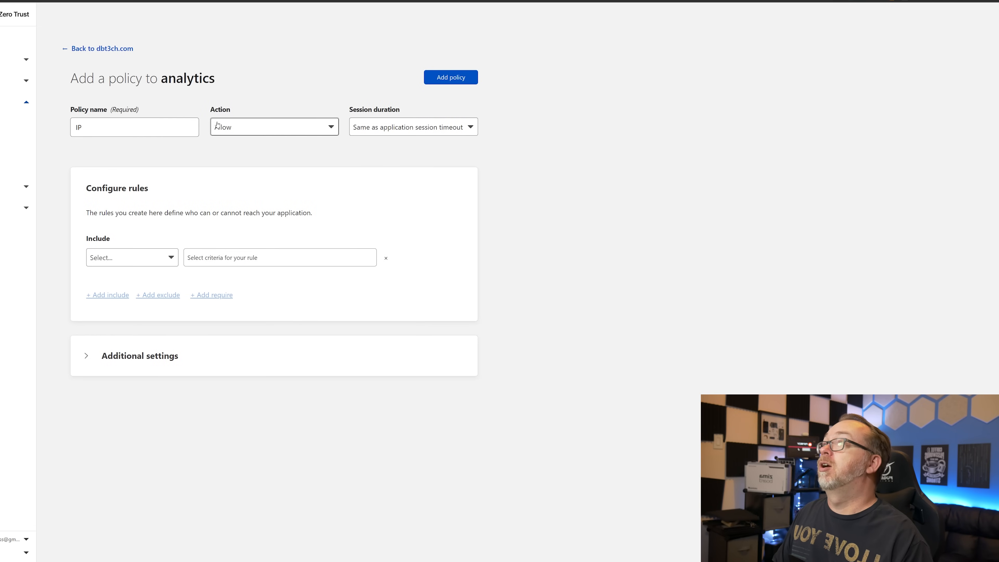
pyautogui.click(236, 123)
pyautogui.click(240, 185)
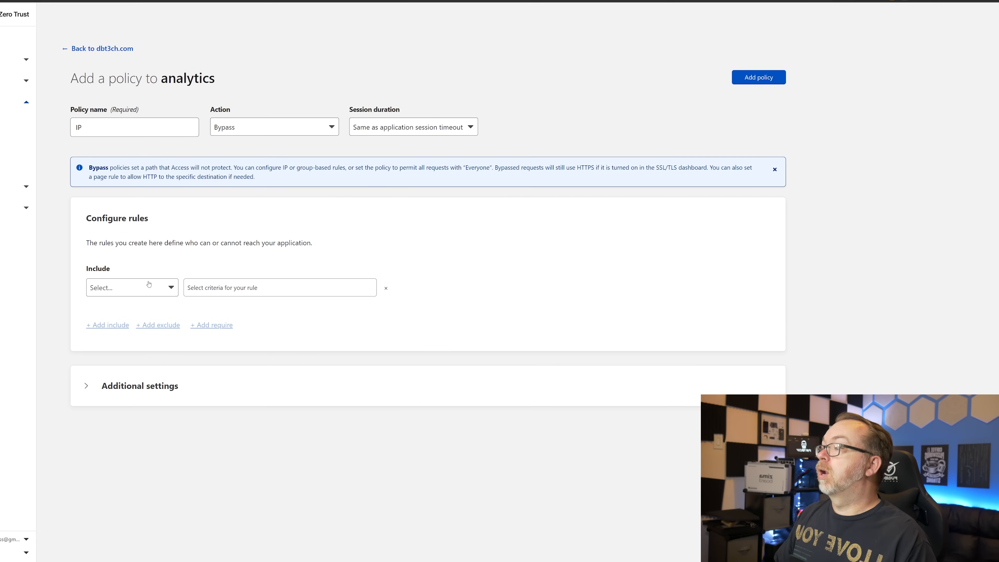
# - Make the IP policy include a single /32 address under IP ranges, then save it
pyautogui.click(149, 284)
pyautogui.click(142, 311)
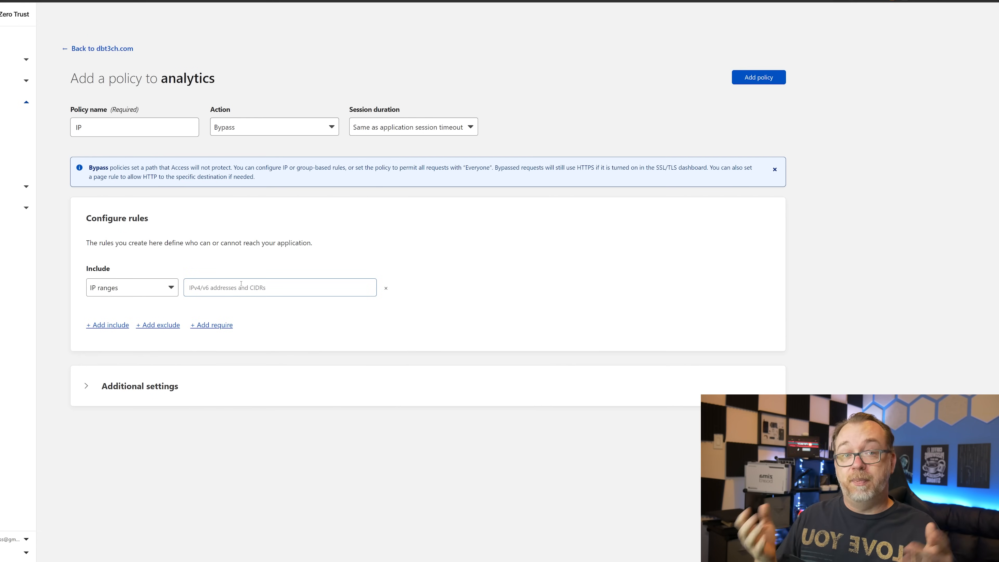
pyautogui.click(327, 287)
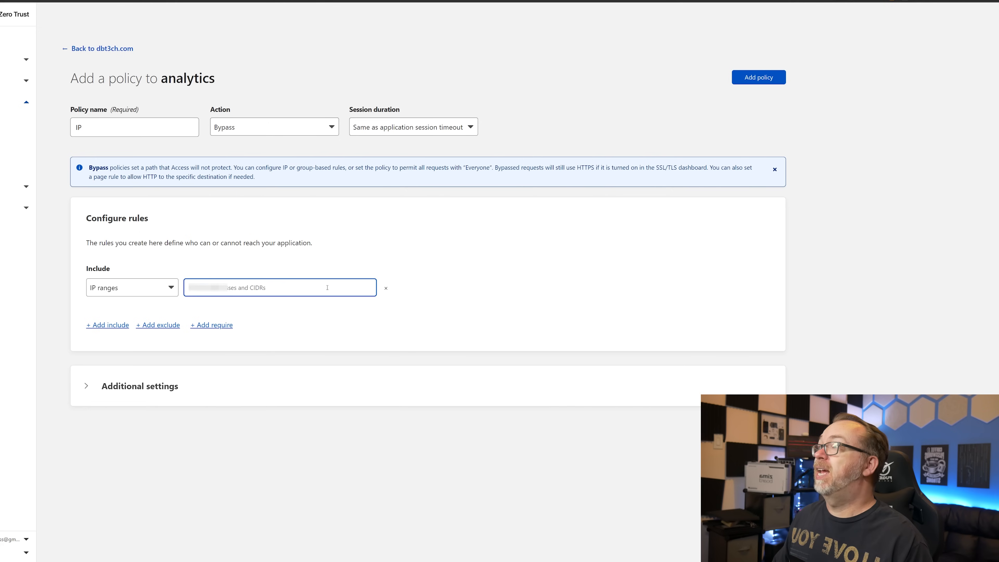
pyautogui.write('2')
pyautogui.press('Return')
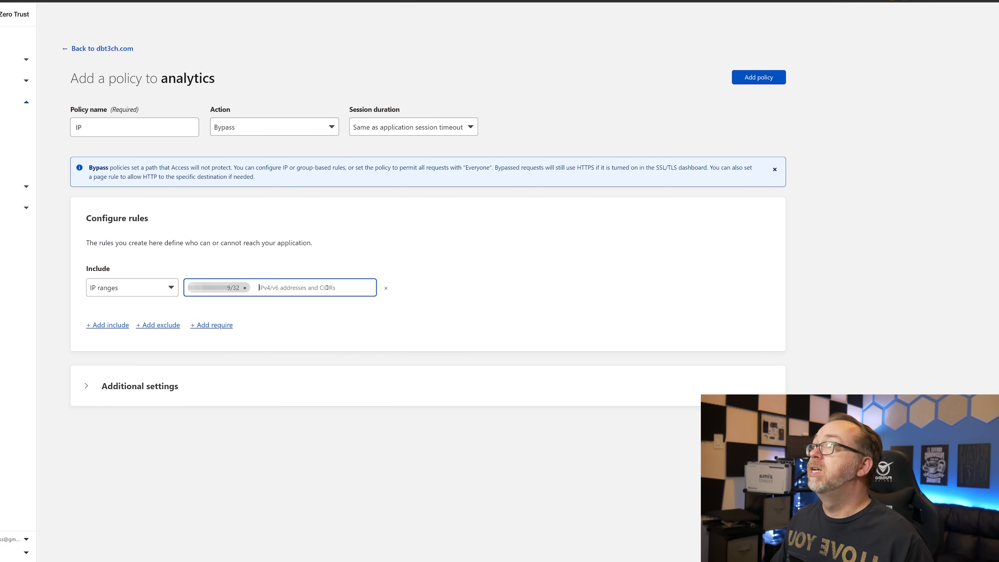
pyautogui.click(751, 78)
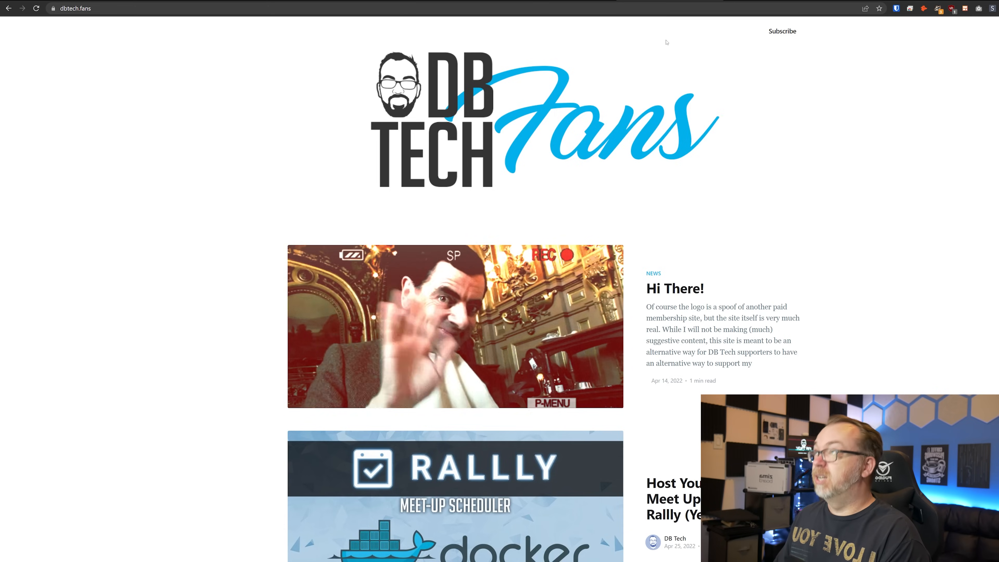
# - Load analytics.dbt3ch.com privately, confirming Matomo's sign-in appears with no Cloudflare login, then open another private window
pyautogui.hotkey('ctrl', 'shift', 'n')
pyautogui.write('analytics.dbt3ch.com')
pyautogui.press('Return')
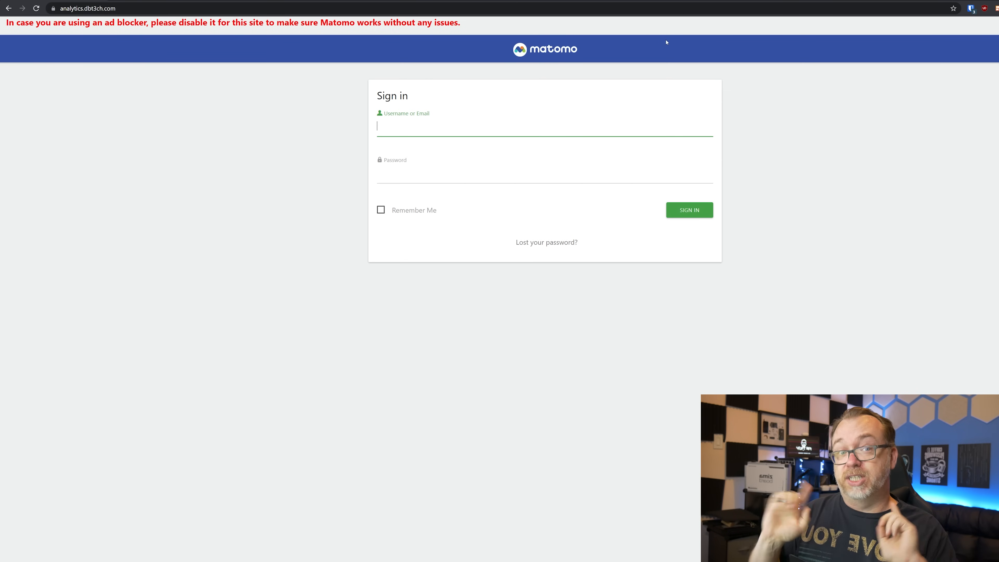
pyautogui.hotkey('ctrl', 'shift', 'n')
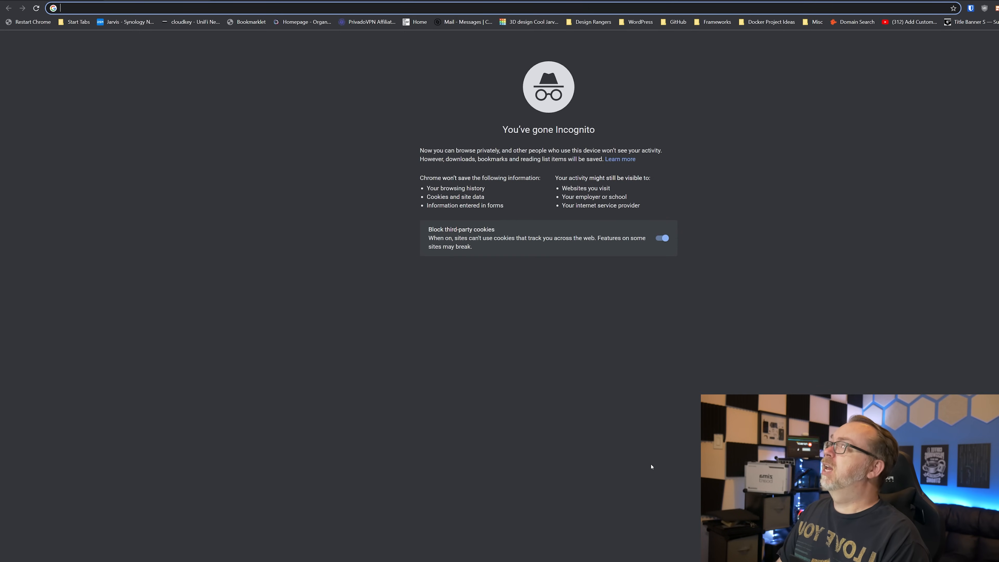
# - Search 'my ip' to find the public IP, then return to the analytics.dbt3ch.com tab
pyautogui.write('my ip')
pyautogui.press('Return')
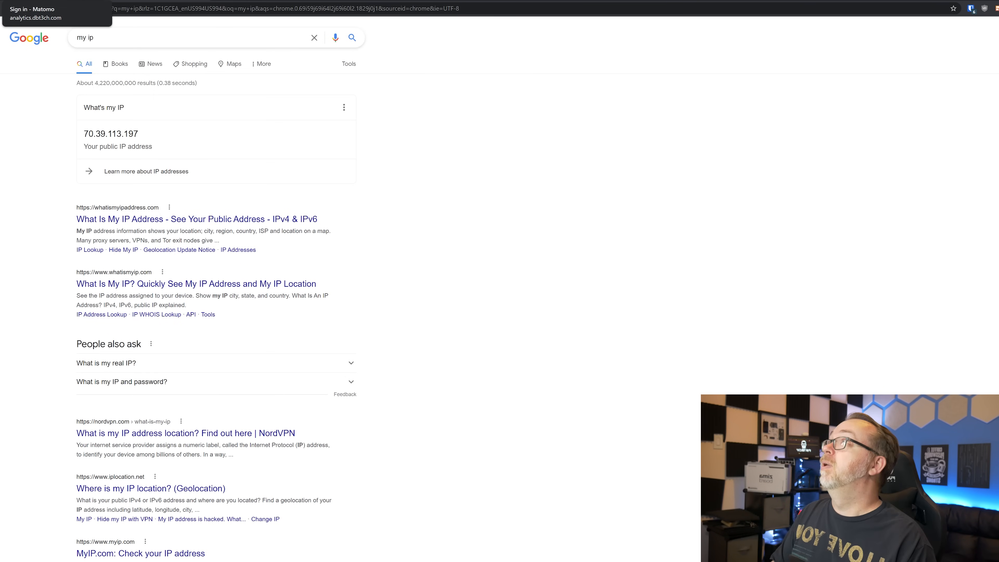
pyautogui.click(55, 1)
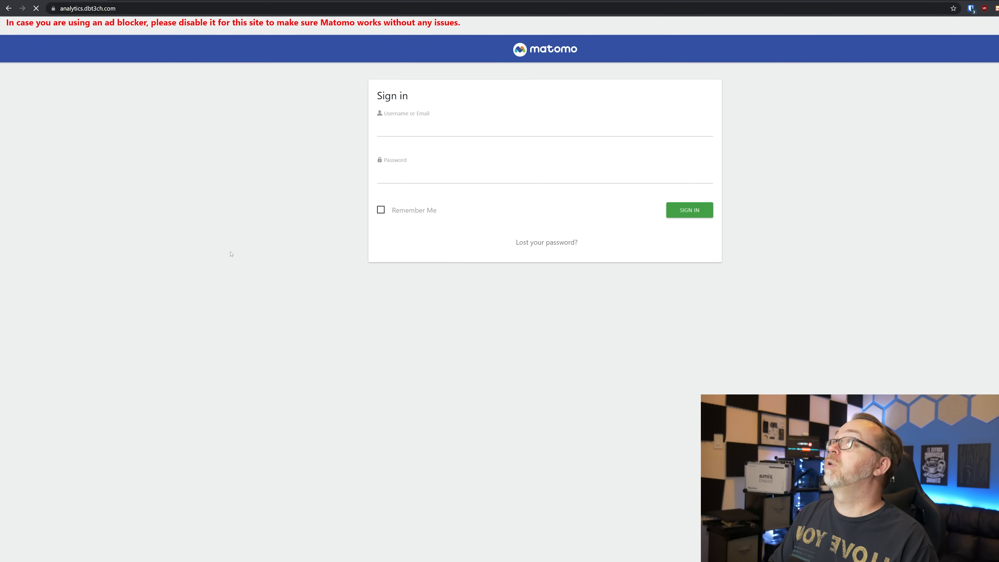